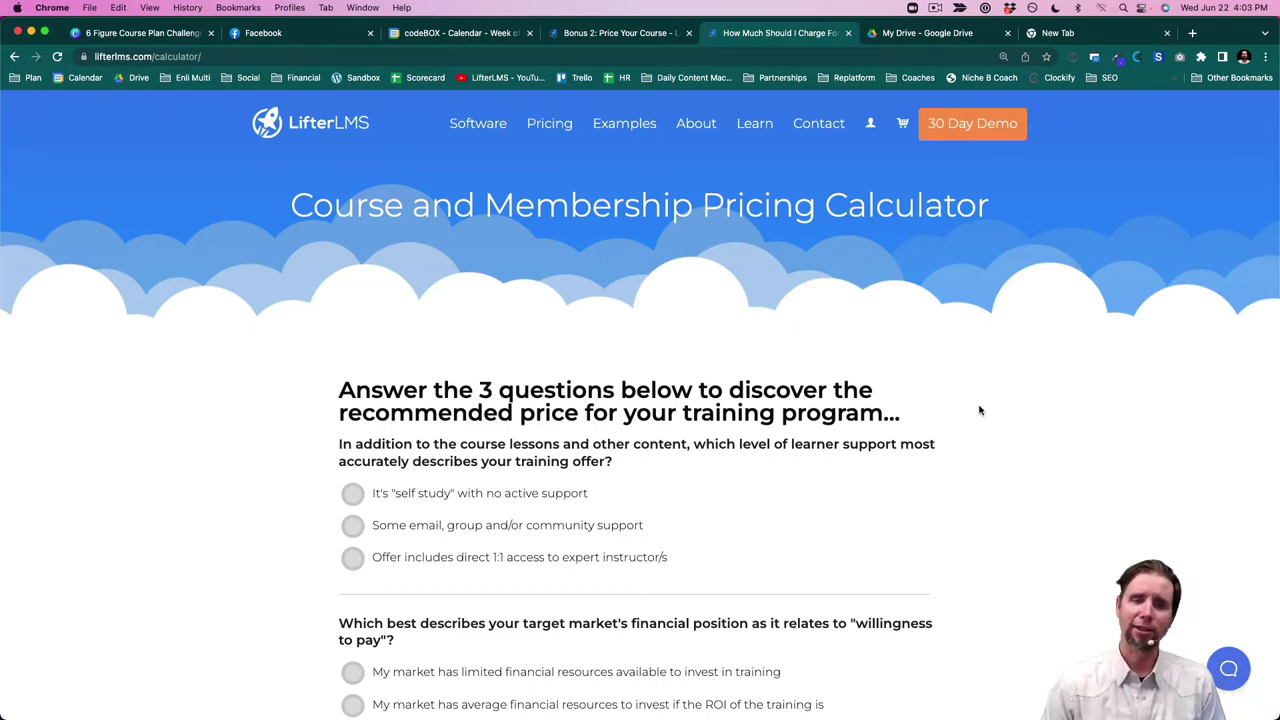
Answer the support question with 'It's self study' (no active support).
scroll(980, 410, "down", 6)
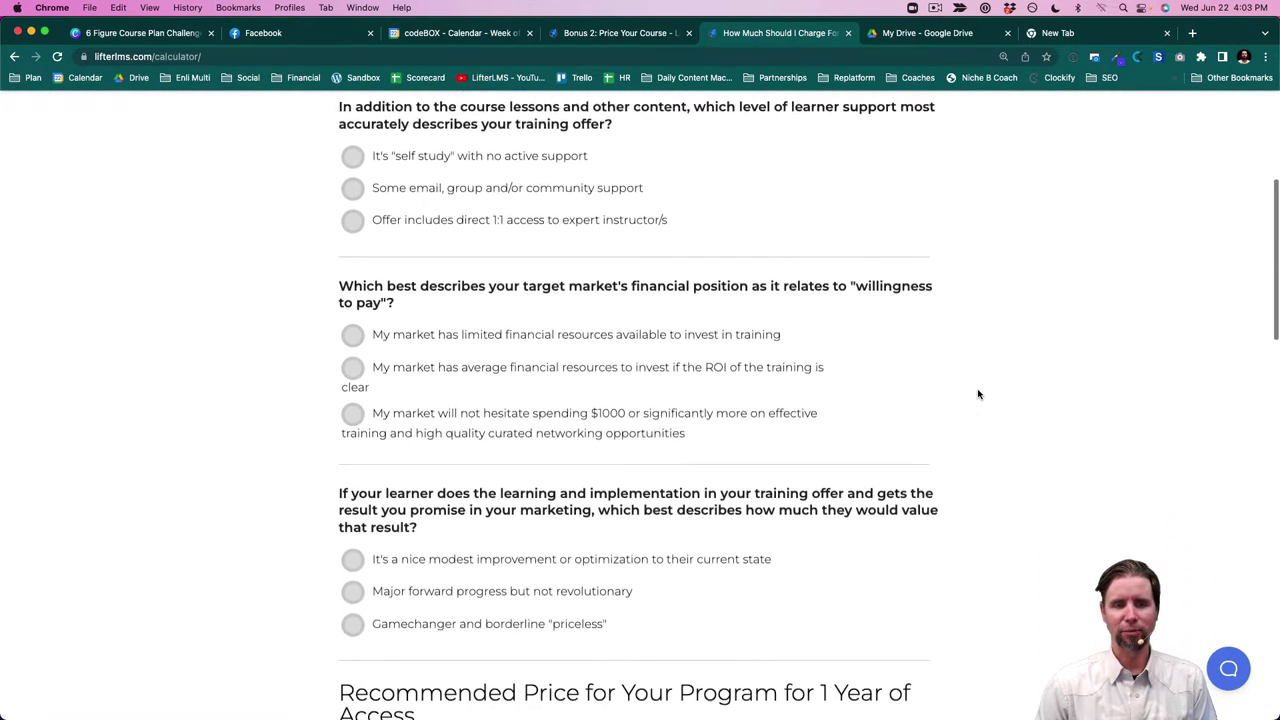
scroll(979, 394, "up", 6)
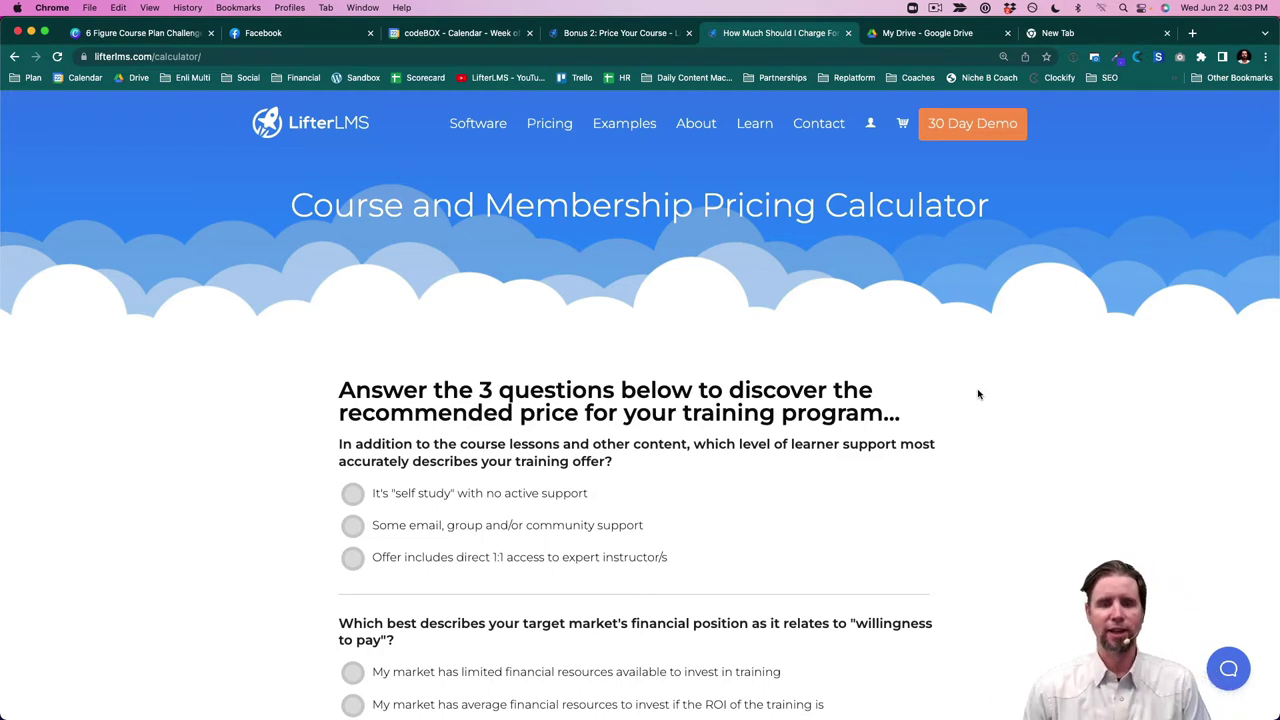
scroll(979, 394, "down", 5)
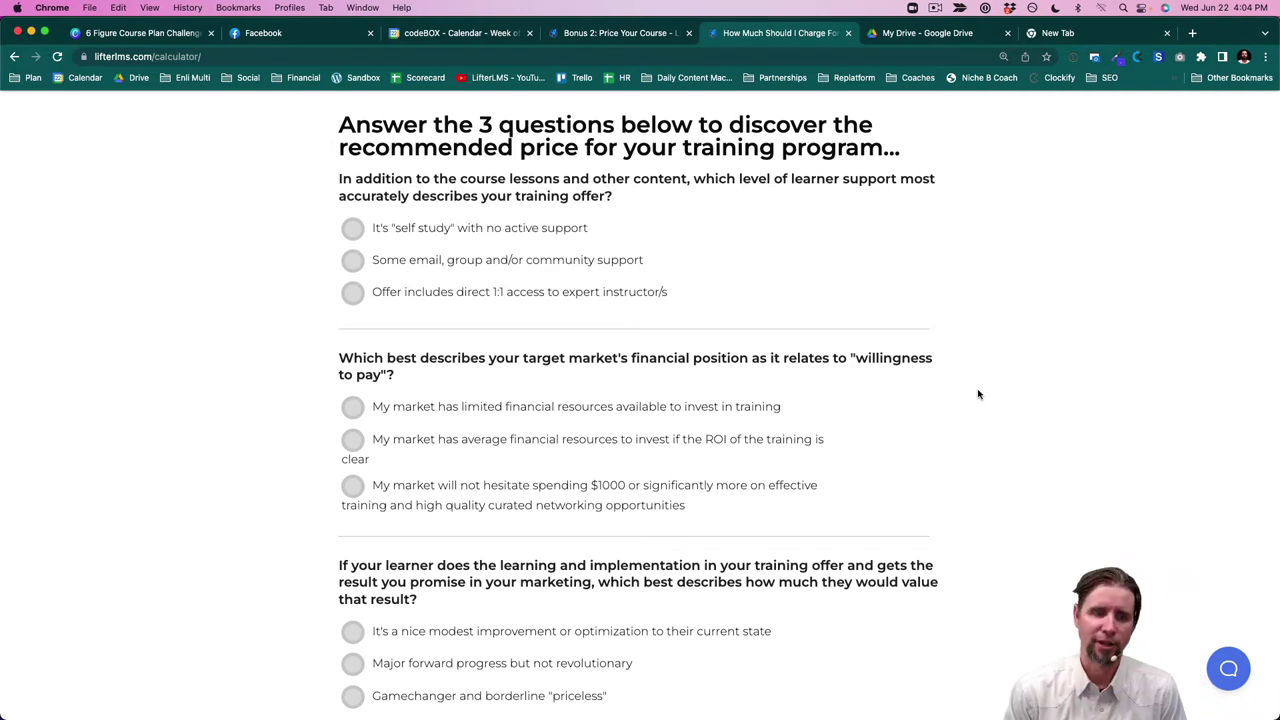
scroll(978, 394, "down", 3)
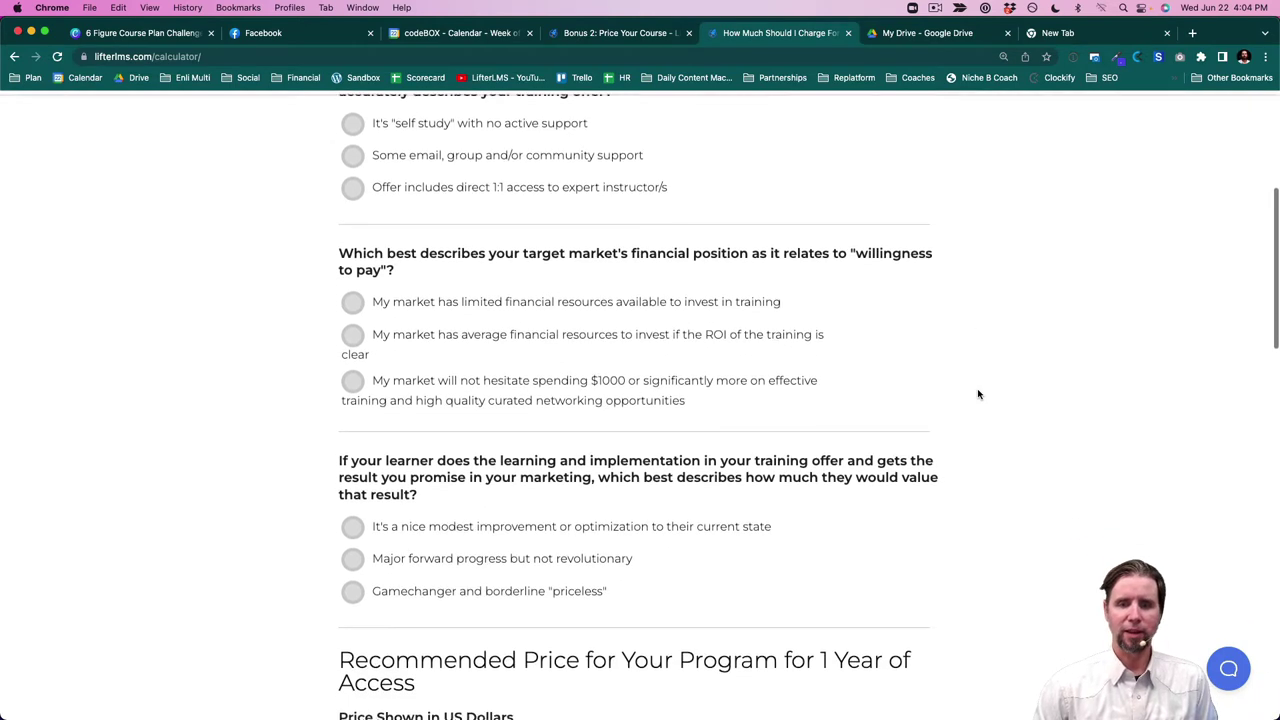
scroll(978, 394, "up", 1)
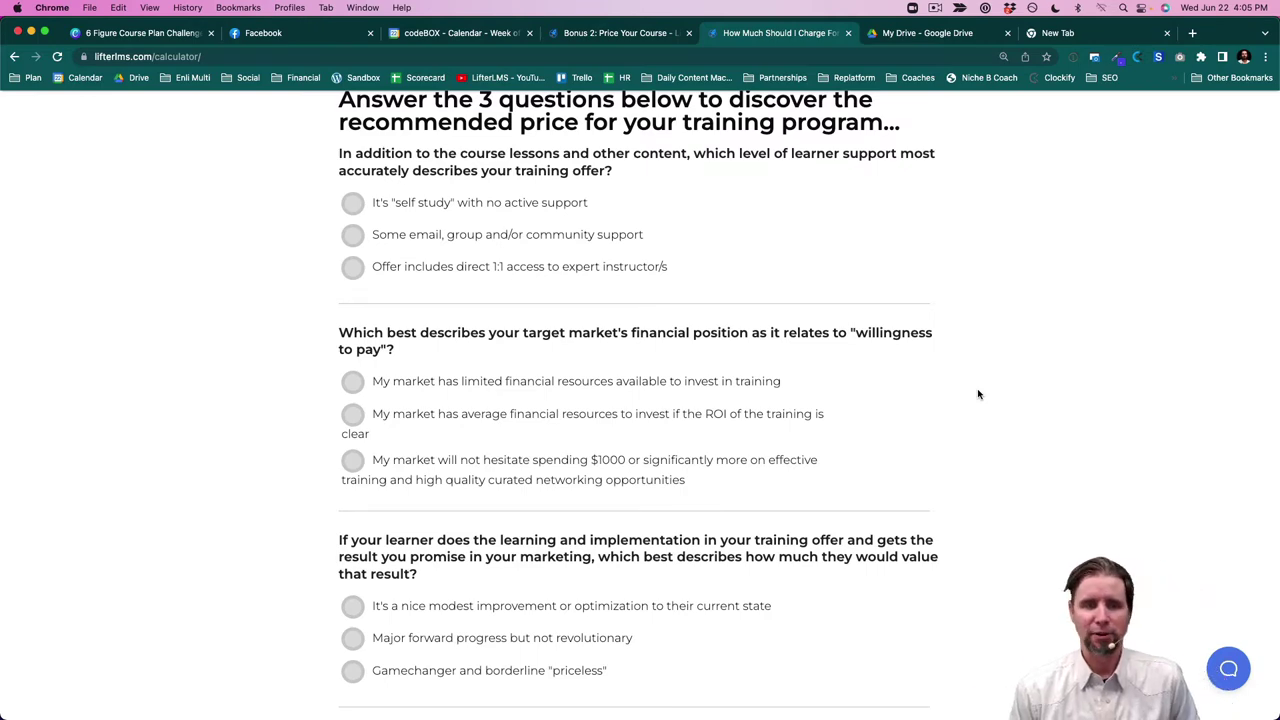
scroll(978, 394, "up", 5)
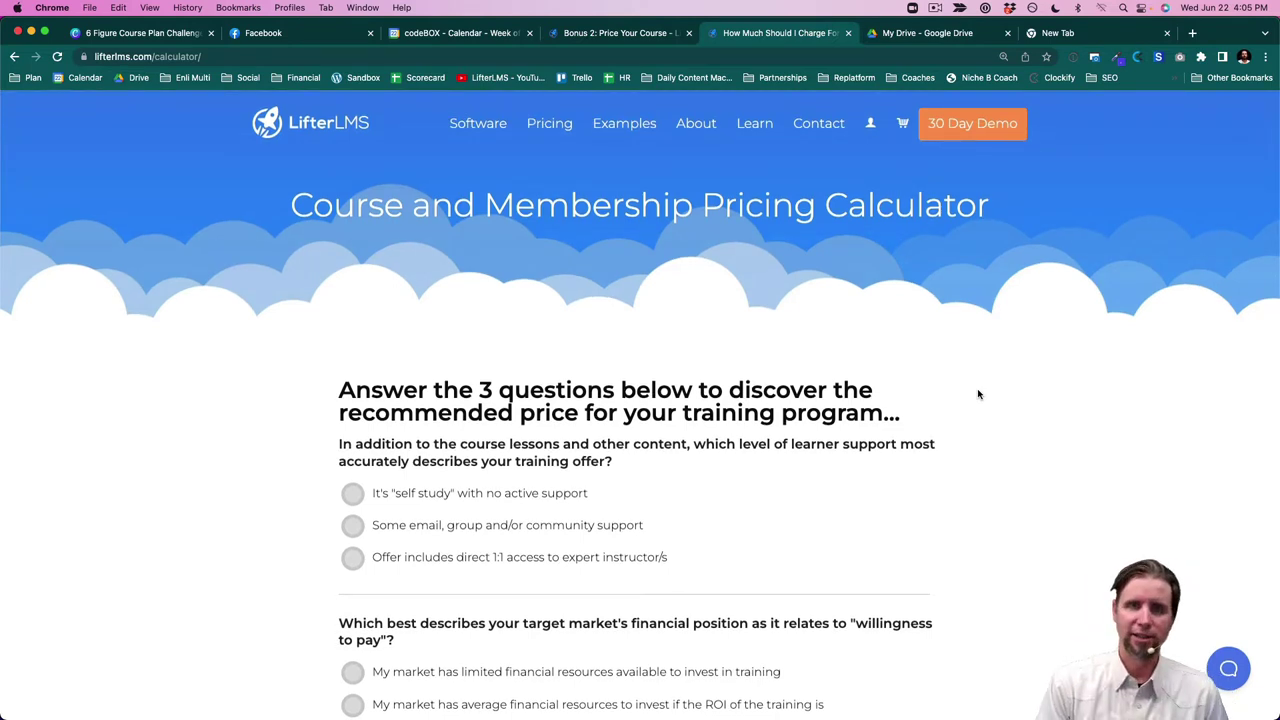
scroll(978, 394, "down", 2)
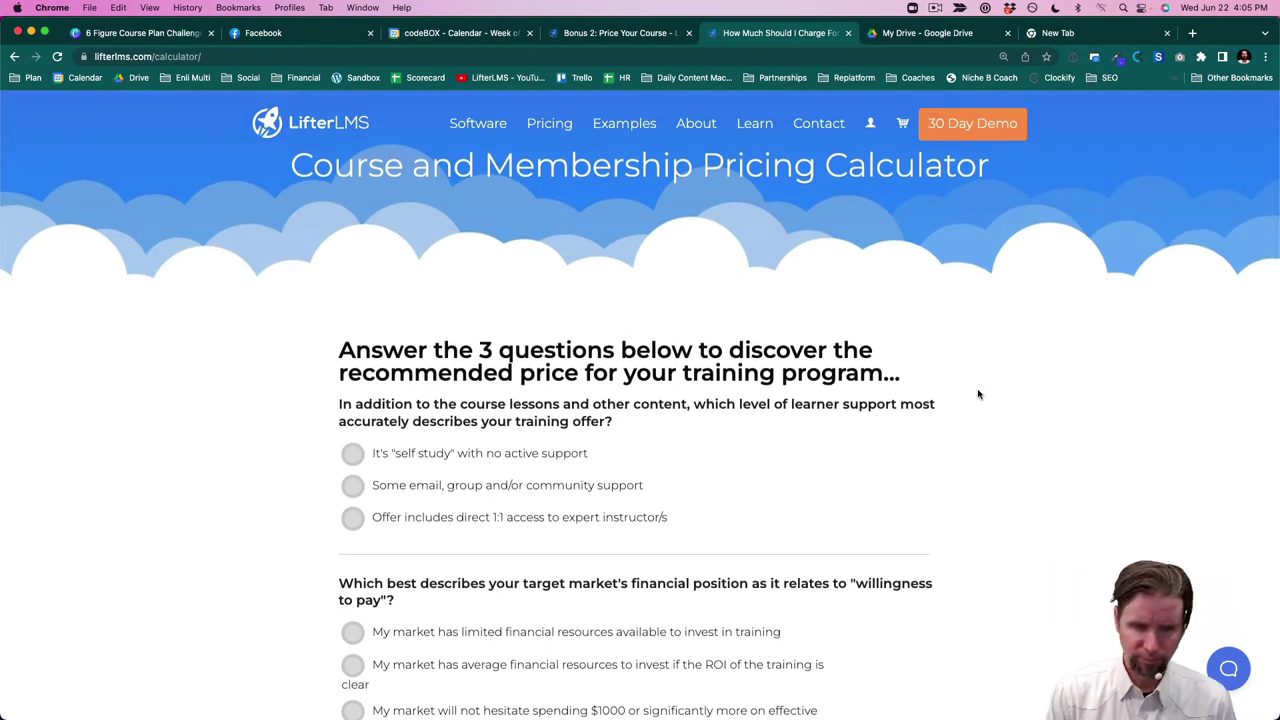
scroll(978, 394, "down", 2)
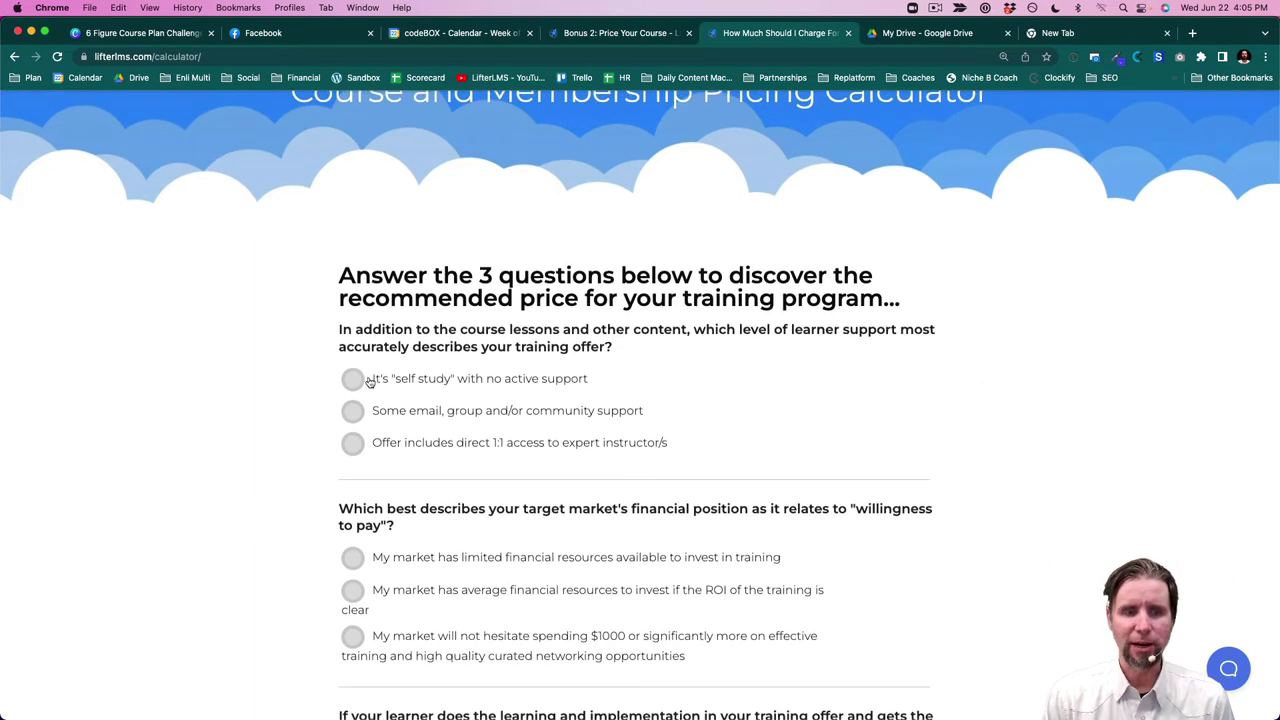
left_click(356, 379)
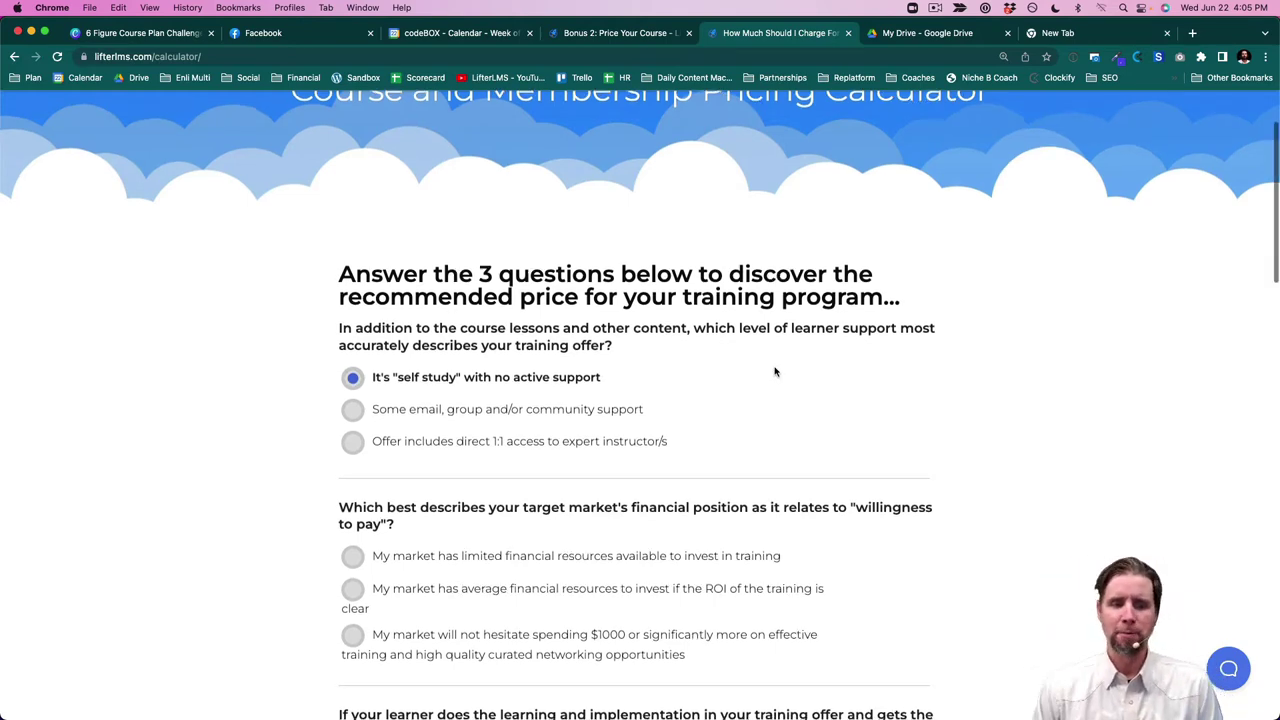
Answer the market question with 'My market has average financial resources'.
scroll(774, 372, "down", 1)
scroll(774, 372, "up", 1)
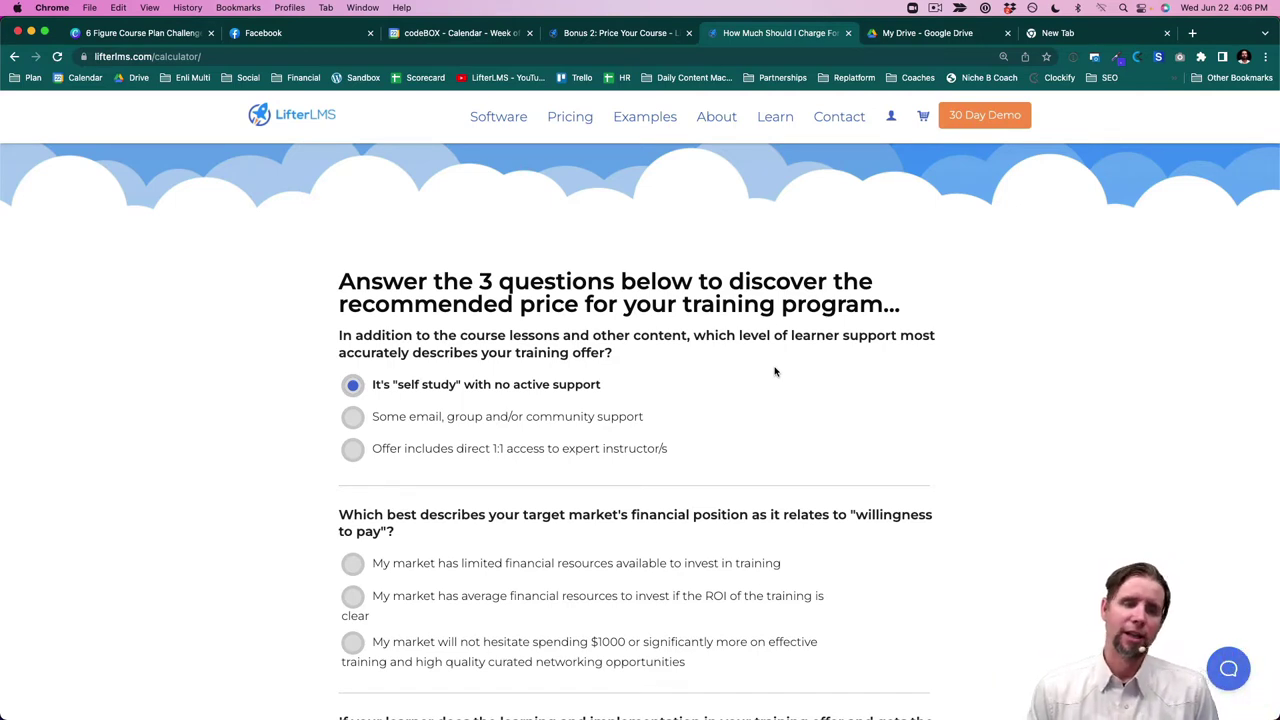
scroll(466, 460, "down", 1)
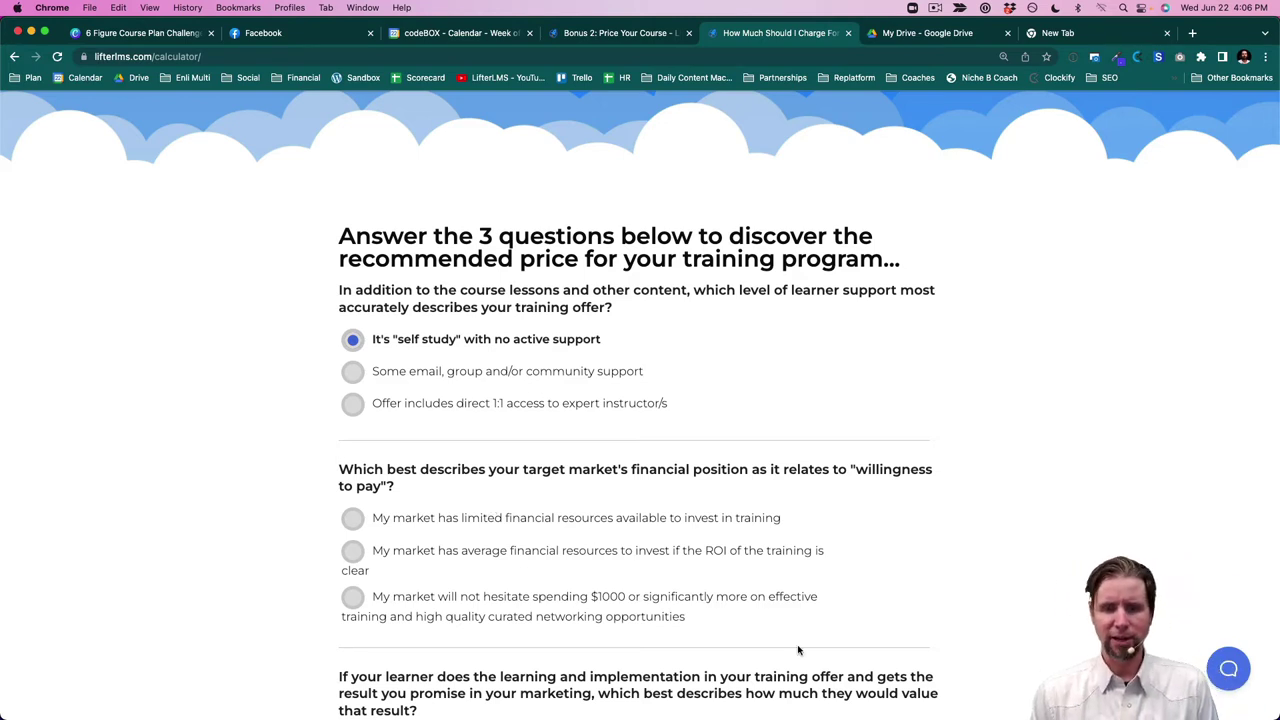
scroll(800, 648, "up", 1)
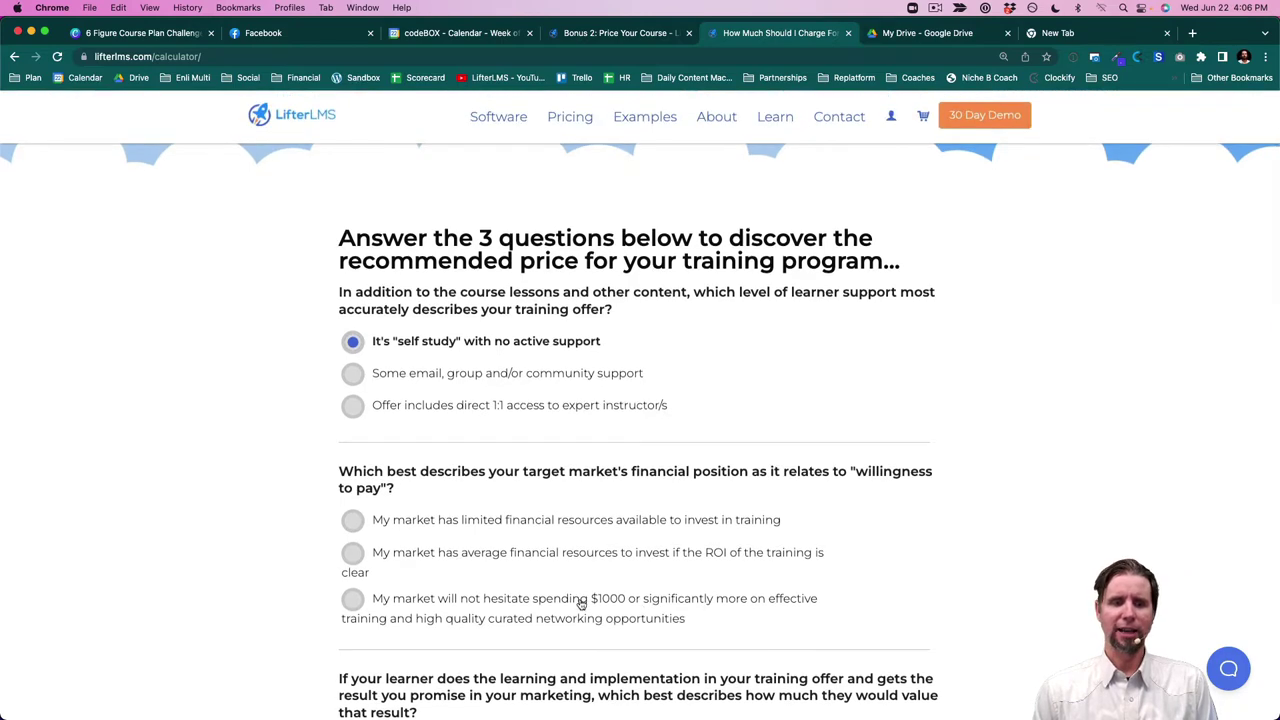
scroll(580, 605, "down", 1)
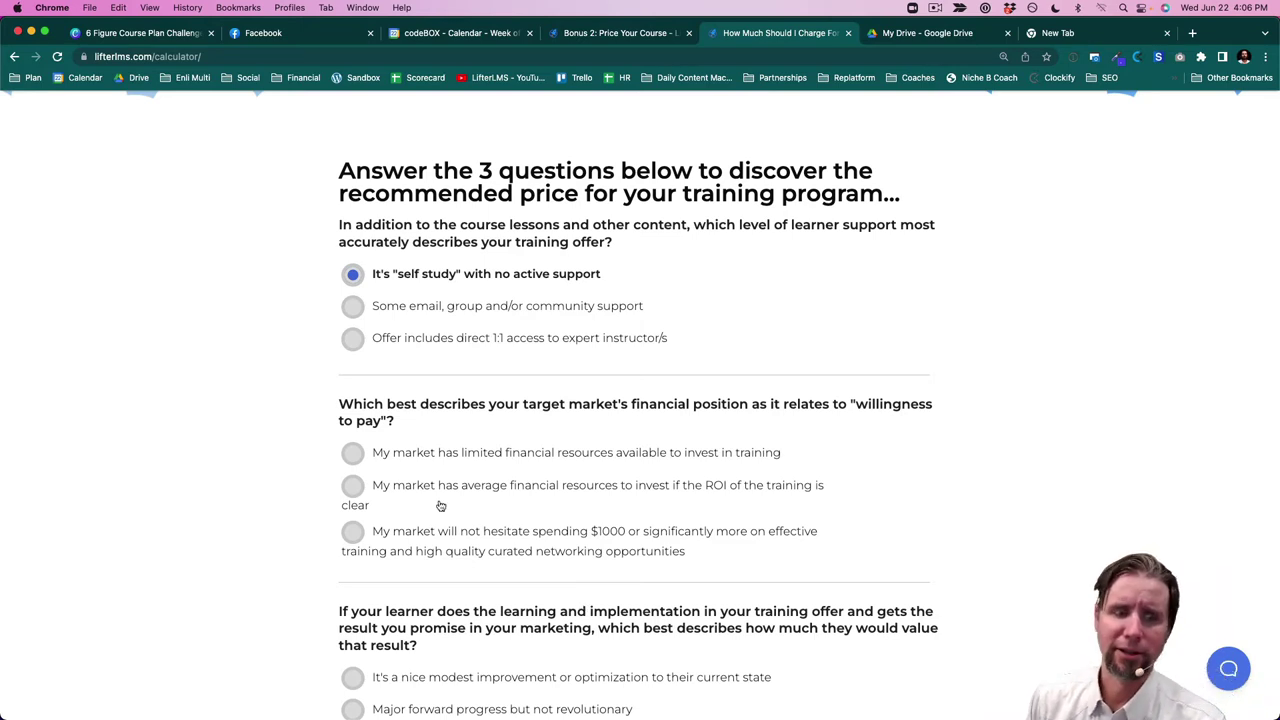
left_click(354, 486)
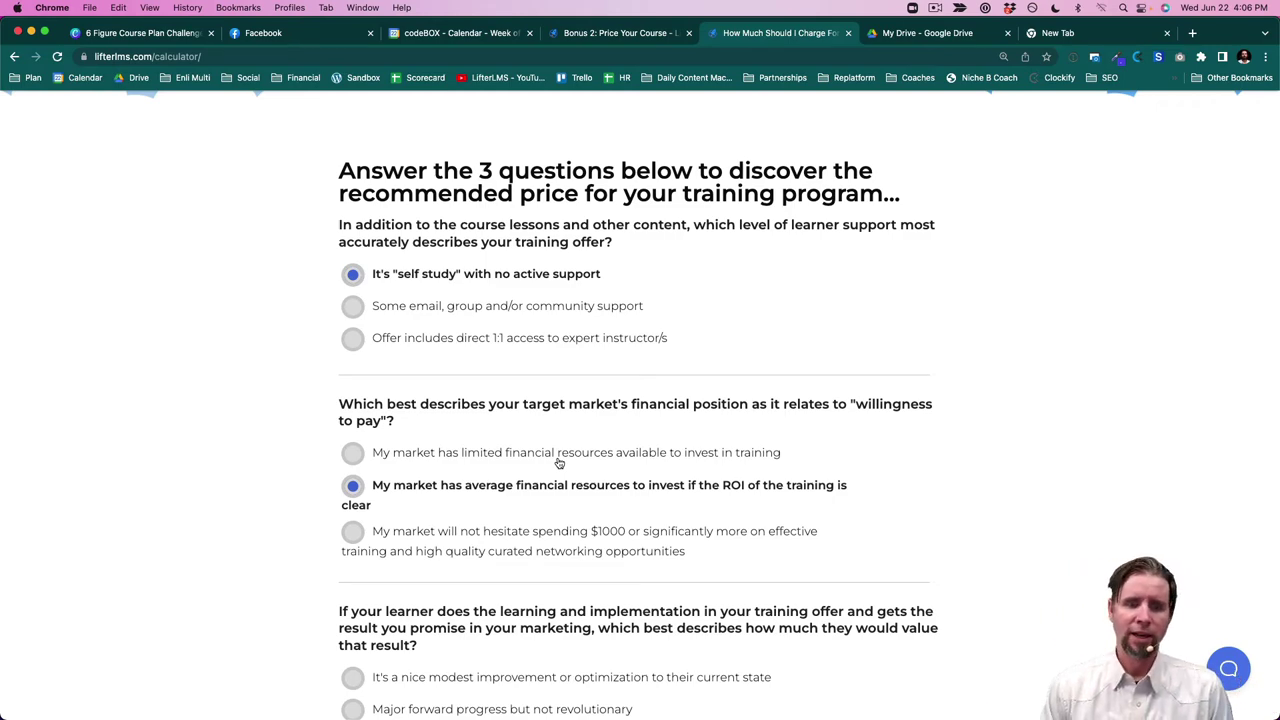
Rate the result 'Gamechanger and borderline priceless' and highlight the $1,000.00 recommended price.
scroll(559, 463, "down", 2)
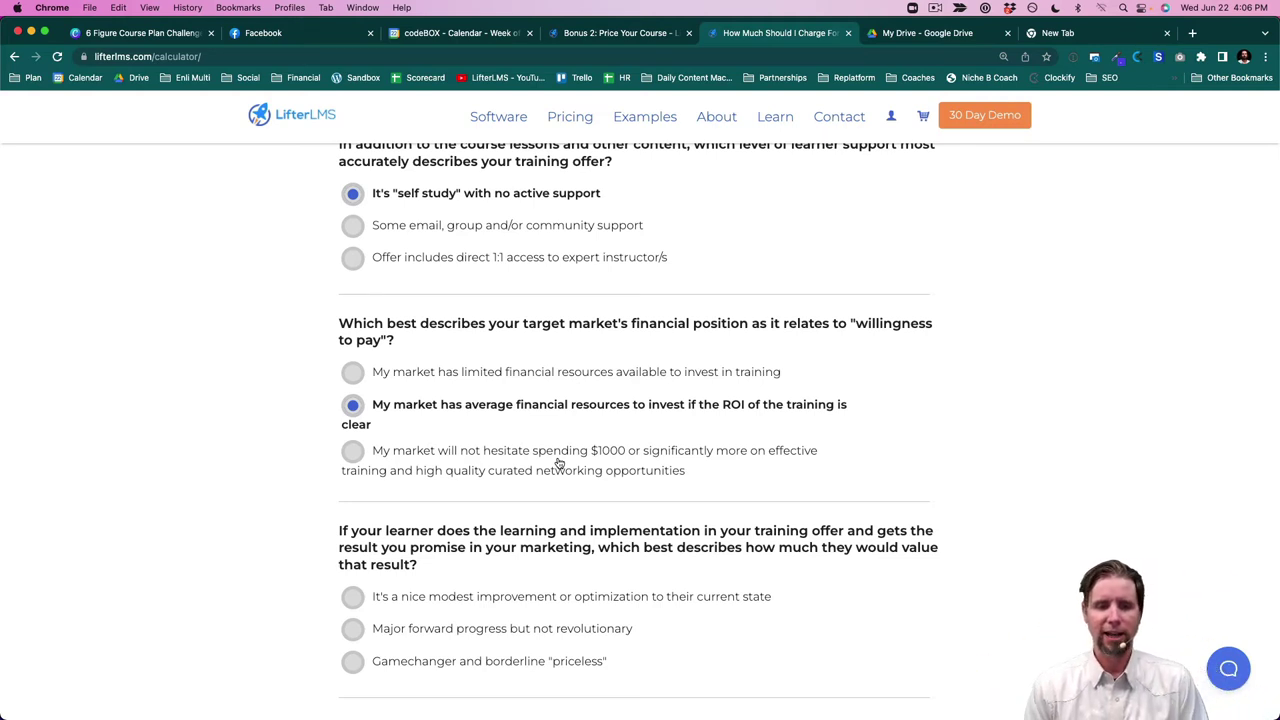
left_click(355, 661)
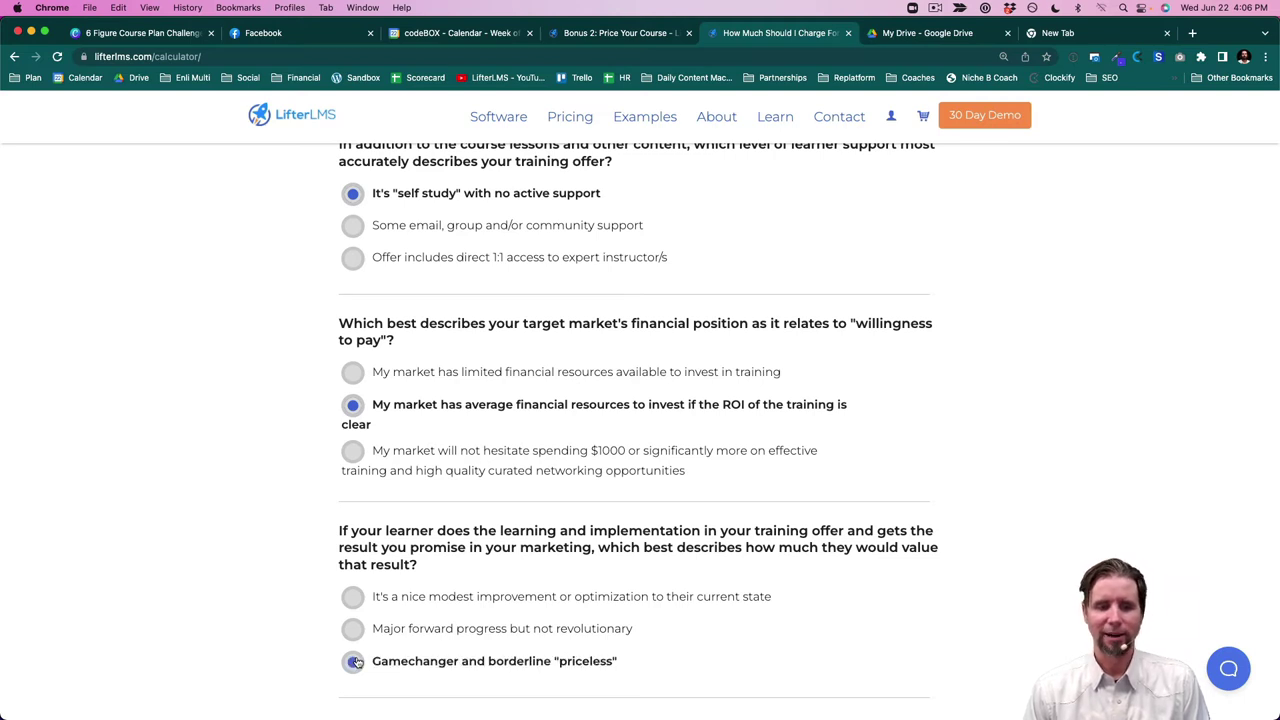
scroll(872, 644, "down", 3)
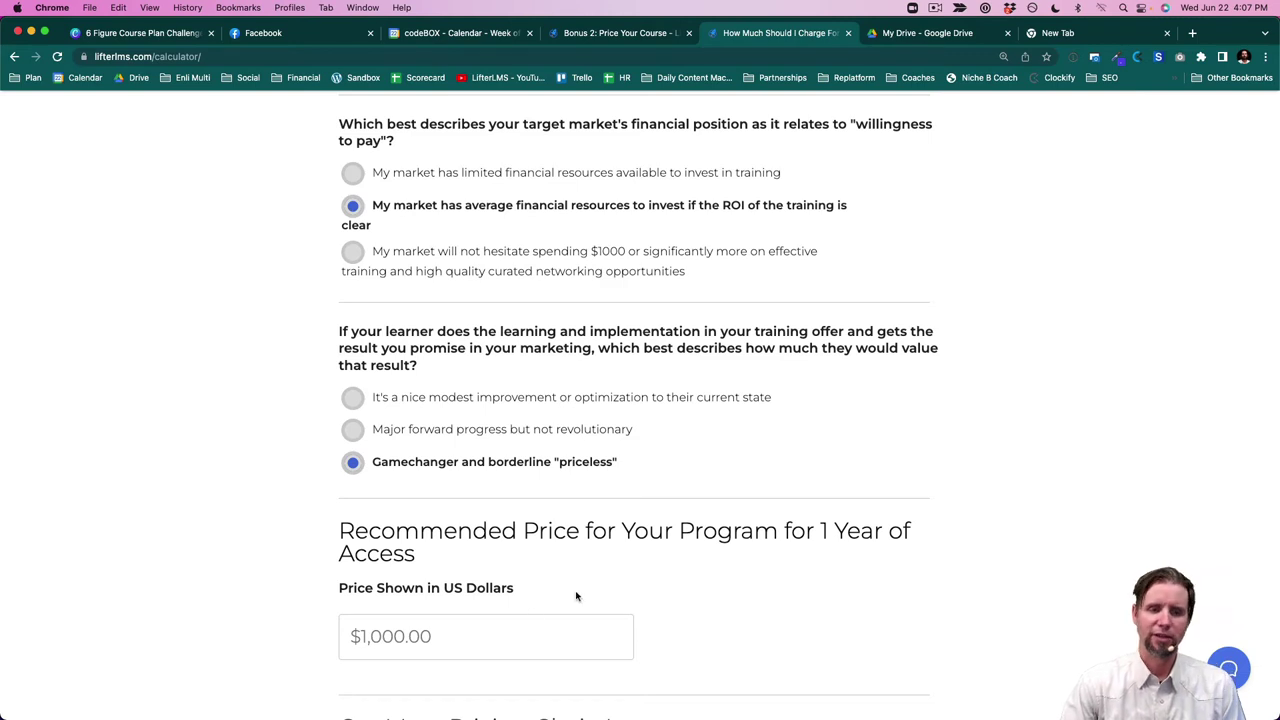
left_click_drag(472, 643, 337, 636)
left_click_drag(432, 636, 337, 636)
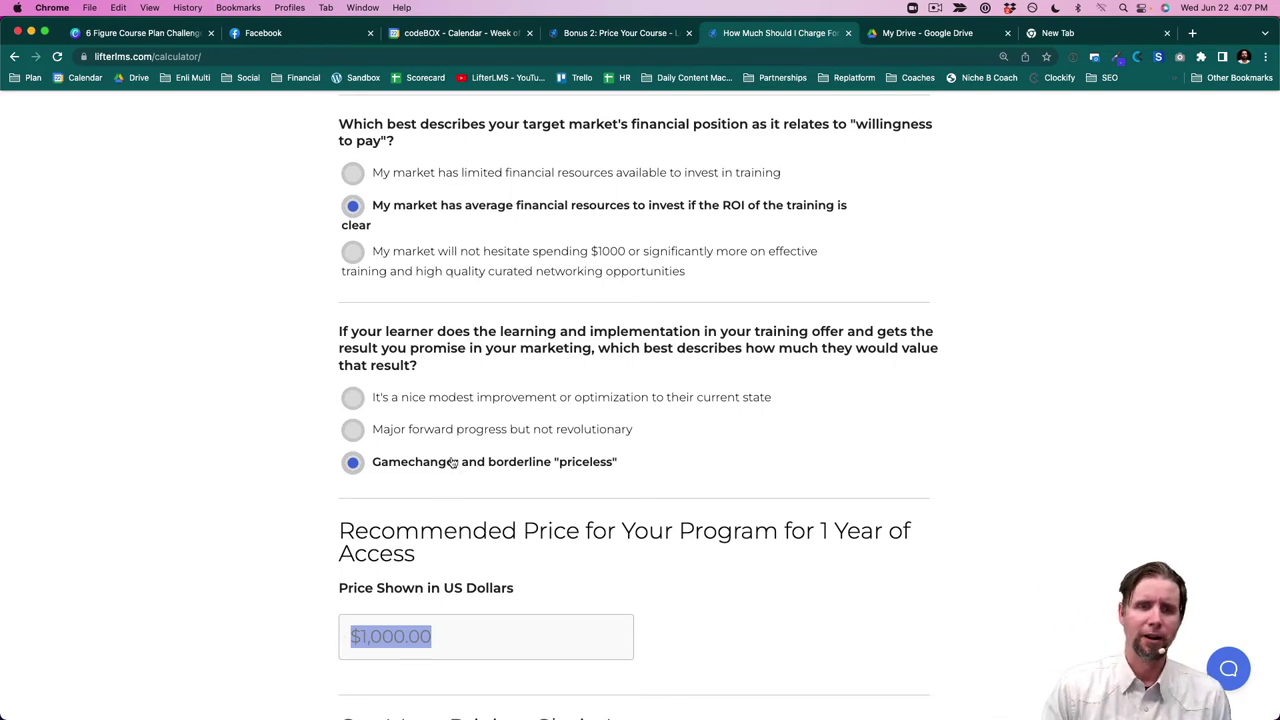
scroll(449, 458, "up", 4)
scroll(451, 461, "down", 2)
scroll(451, 461, "down", 2)
scroll(451, 458, "up", 5)
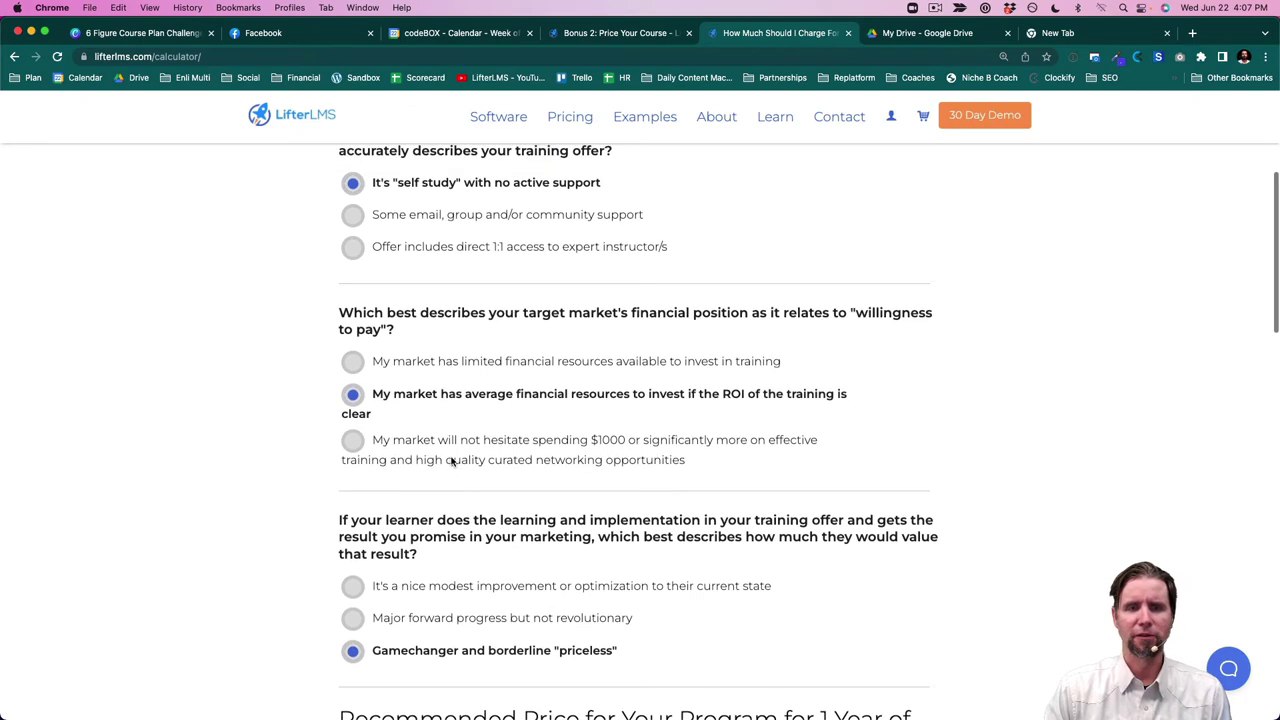
left_click(353, 216)
scroll(458, 326, "down", 3)
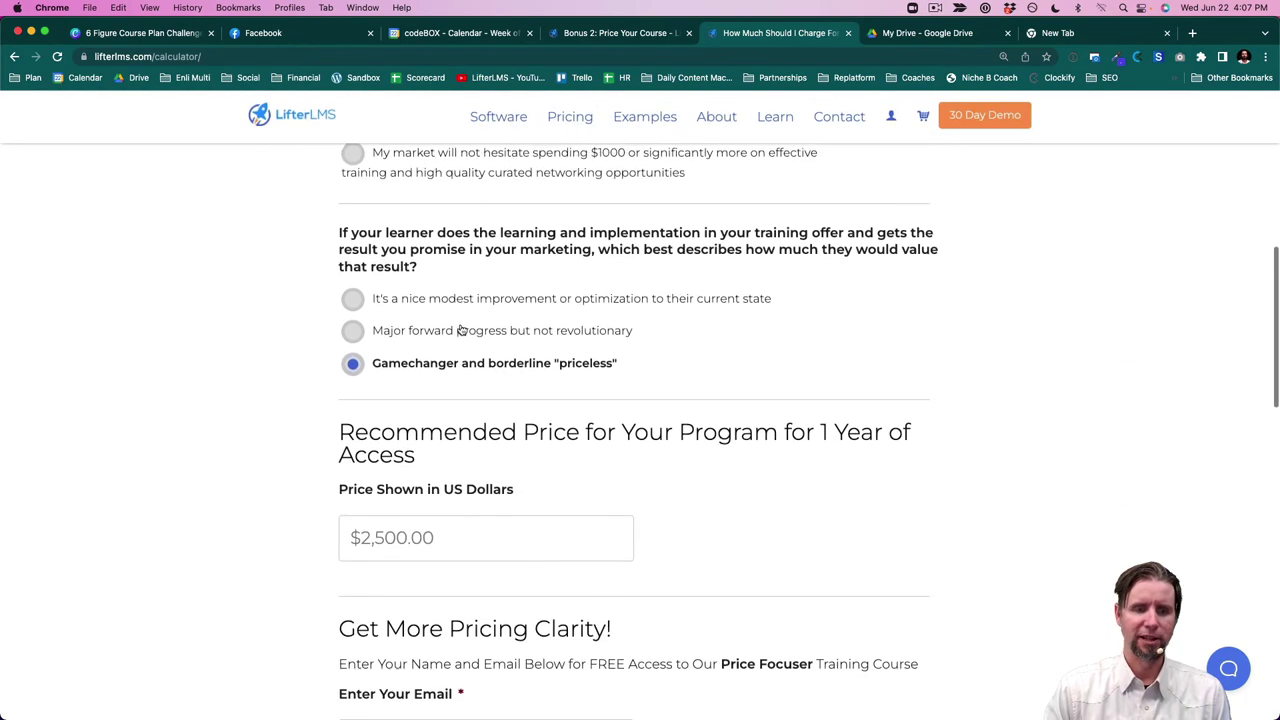
scroll(506, 540, "up", 2)
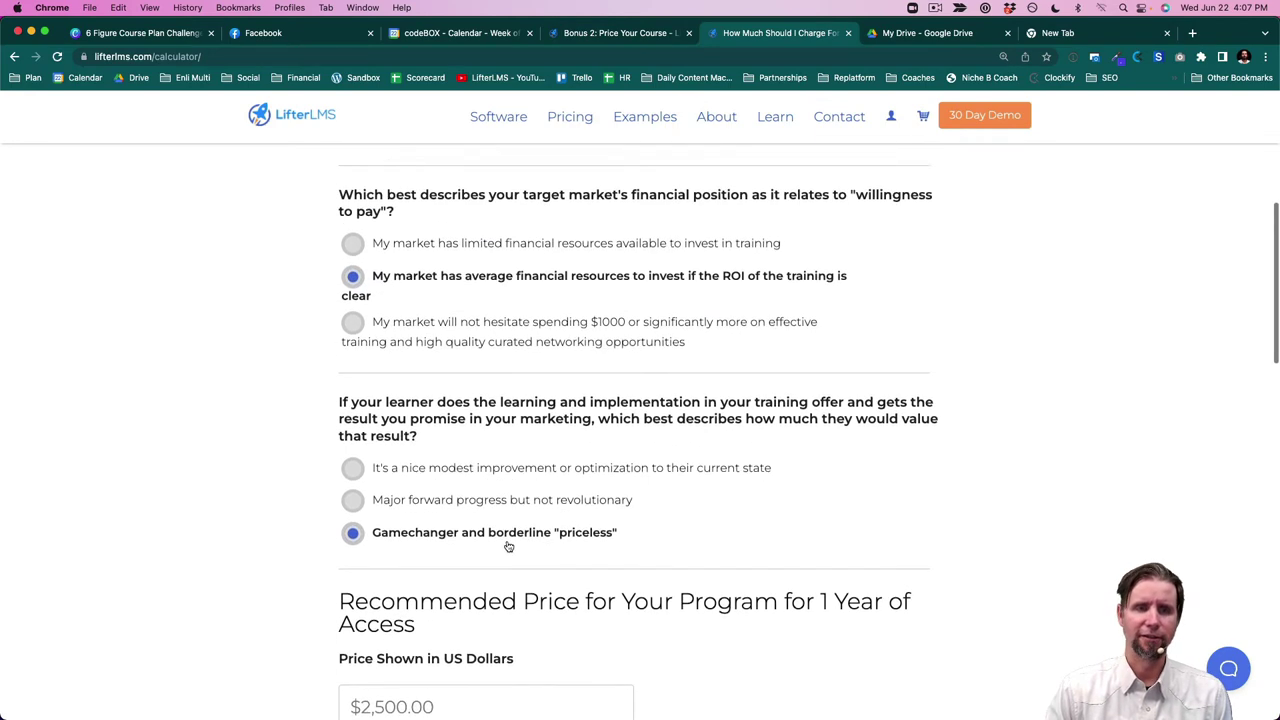
scroll(508, 547, "up", 2)
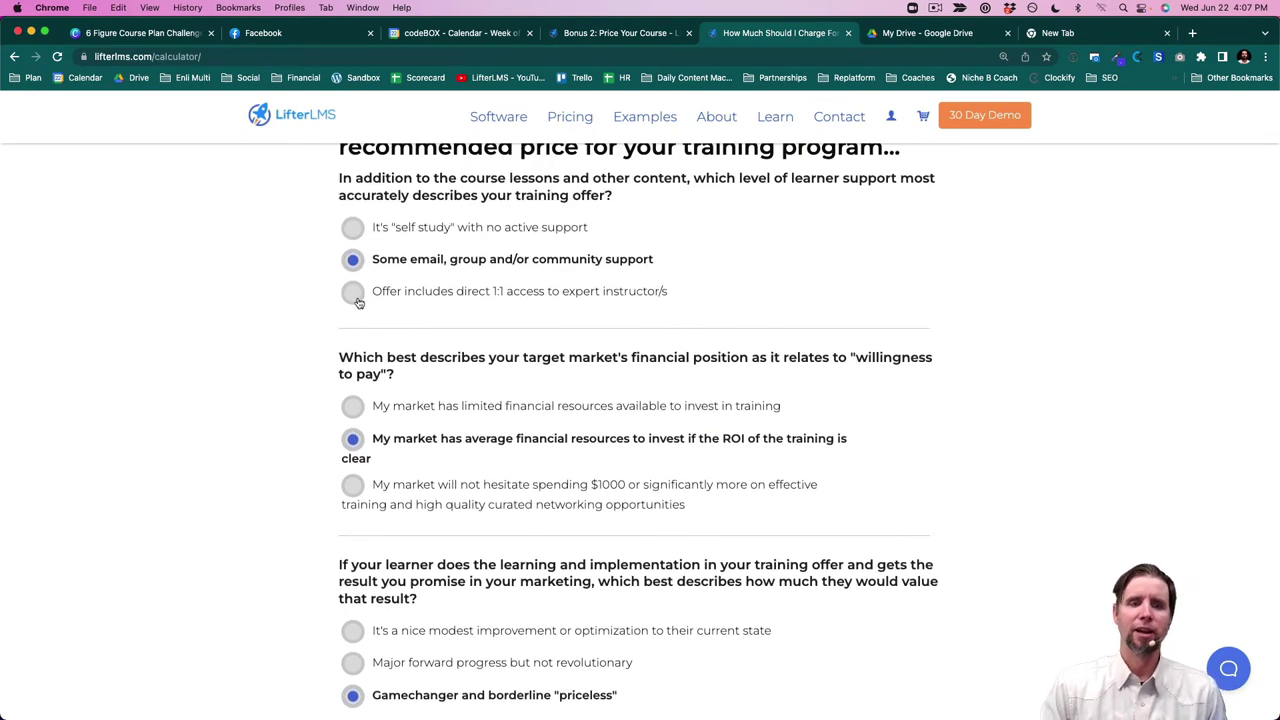
left_click(356, 298)
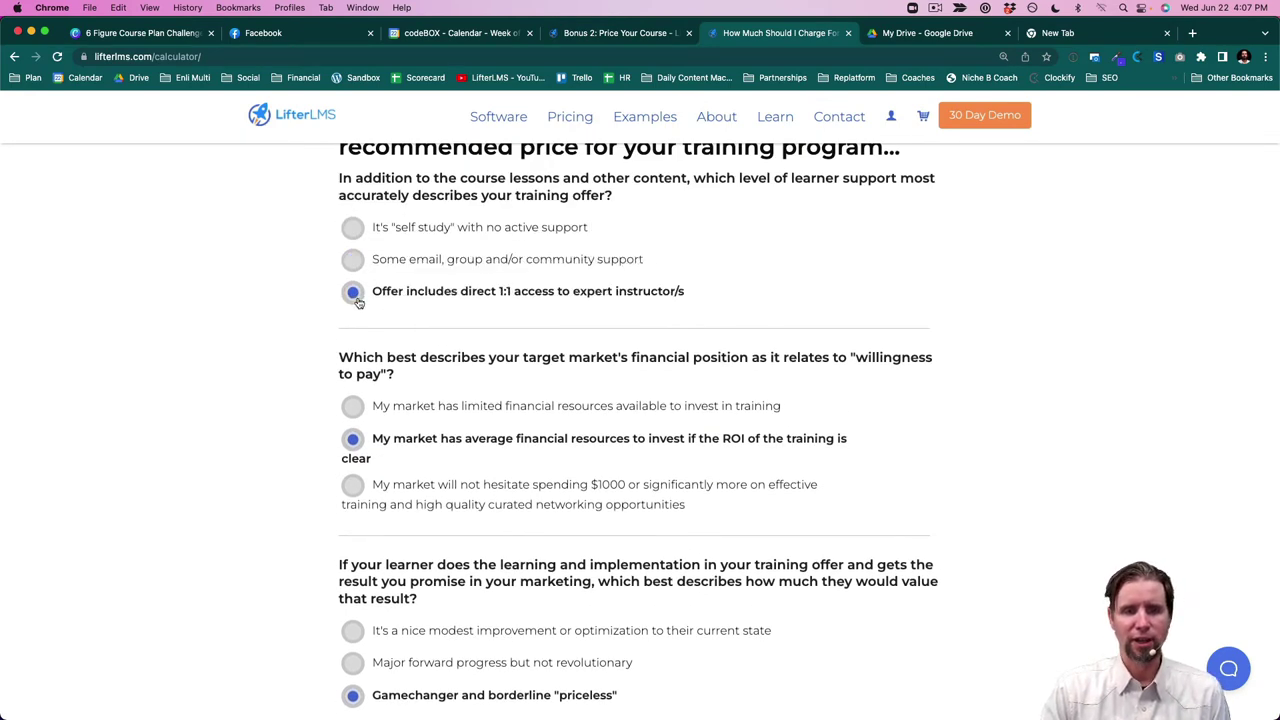
scroll(669, 386, "down", 5)
scroll(662, 390, "up", 3)
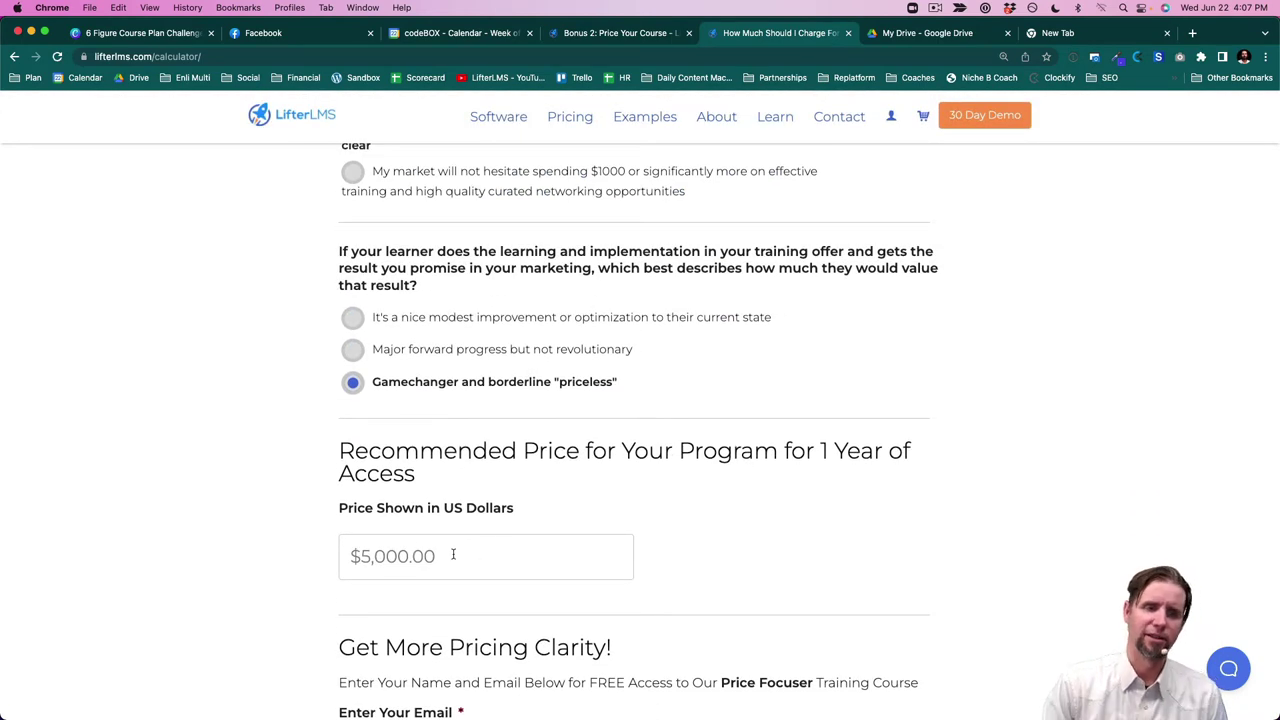
scroll(453, 555, "up", 3)
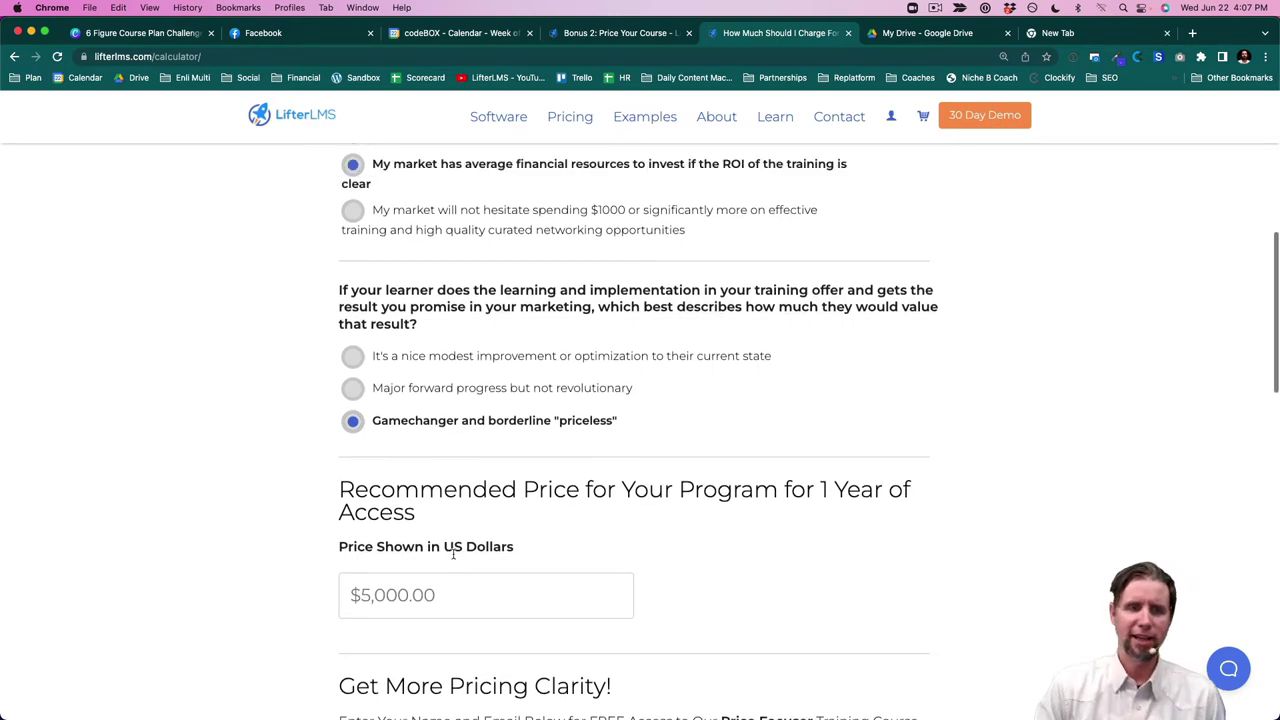
scroll(352, 225, "up", 3)
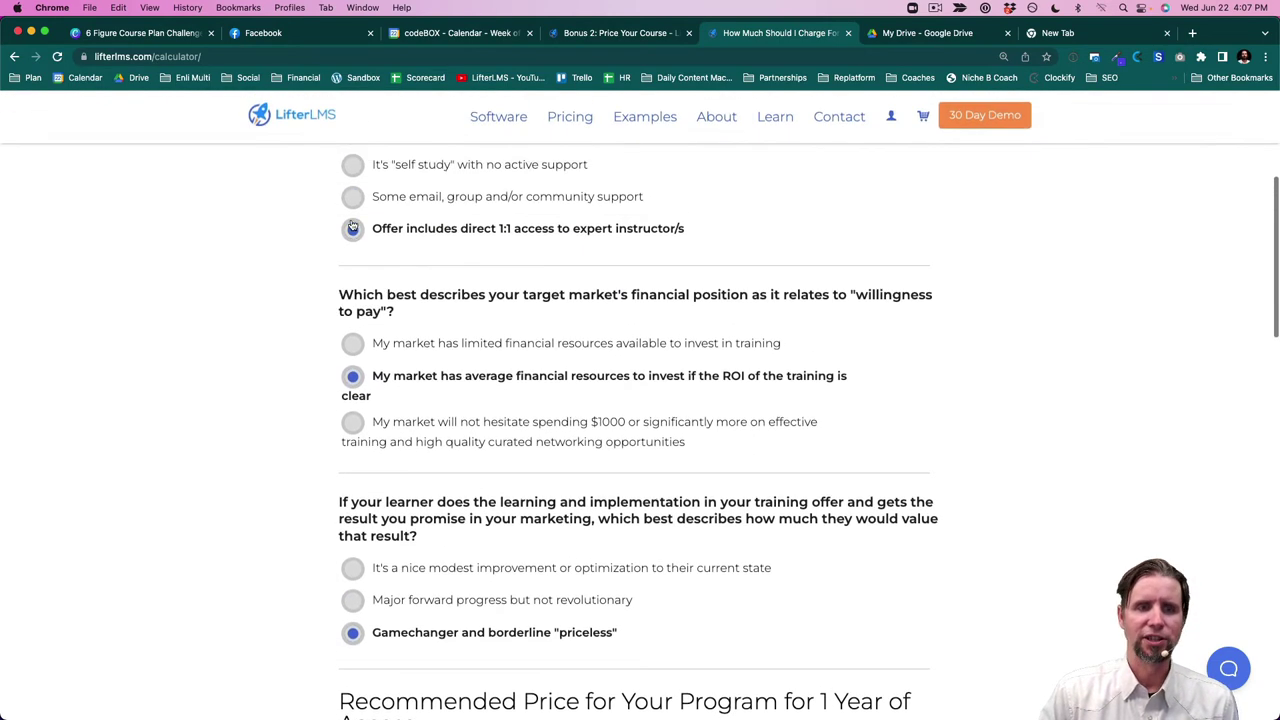
left_click(352, 238)
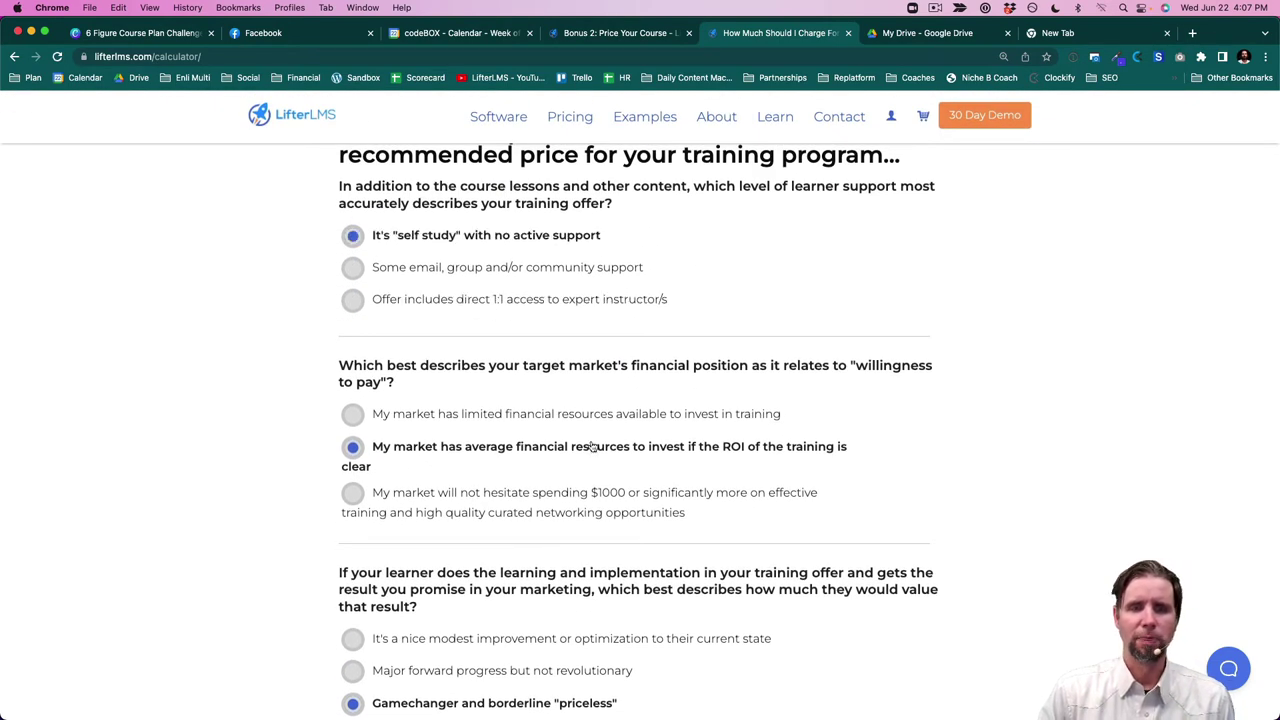
scroll(591, 446, "up", 1)
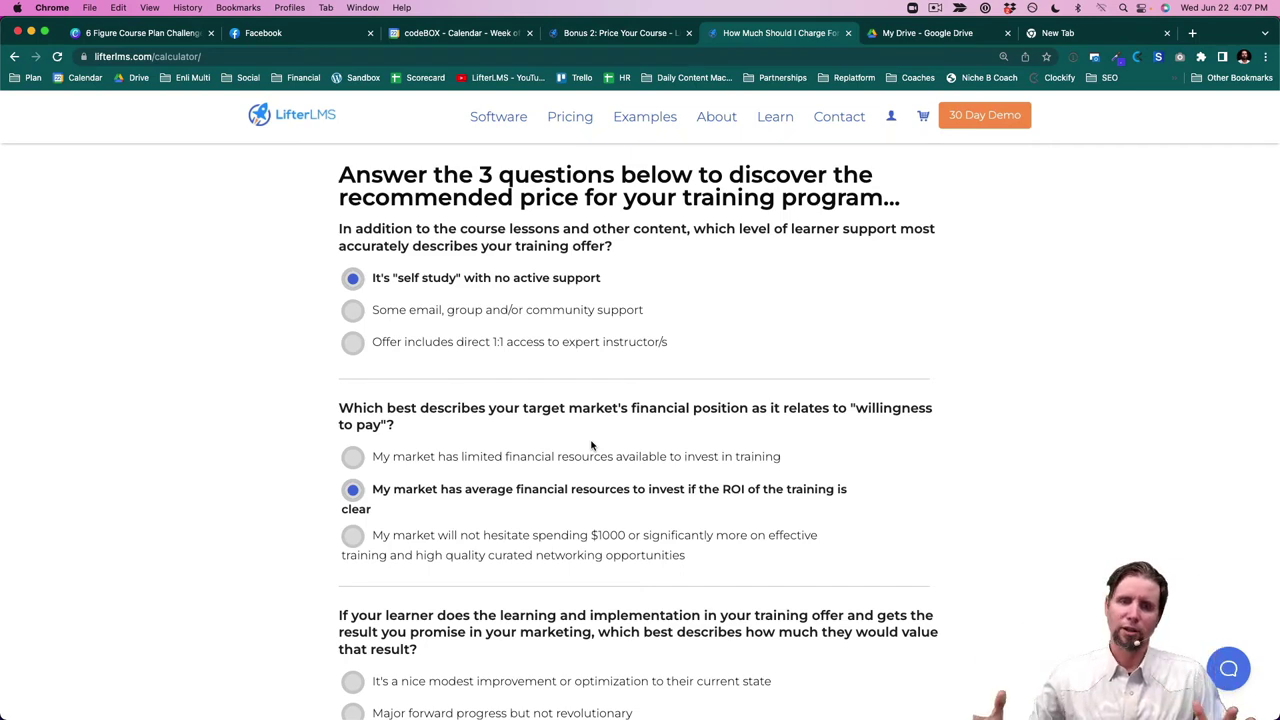
Scroll through the calculator to review the self study and average financial resources answers.
scroll(591, 445, "down", 1)
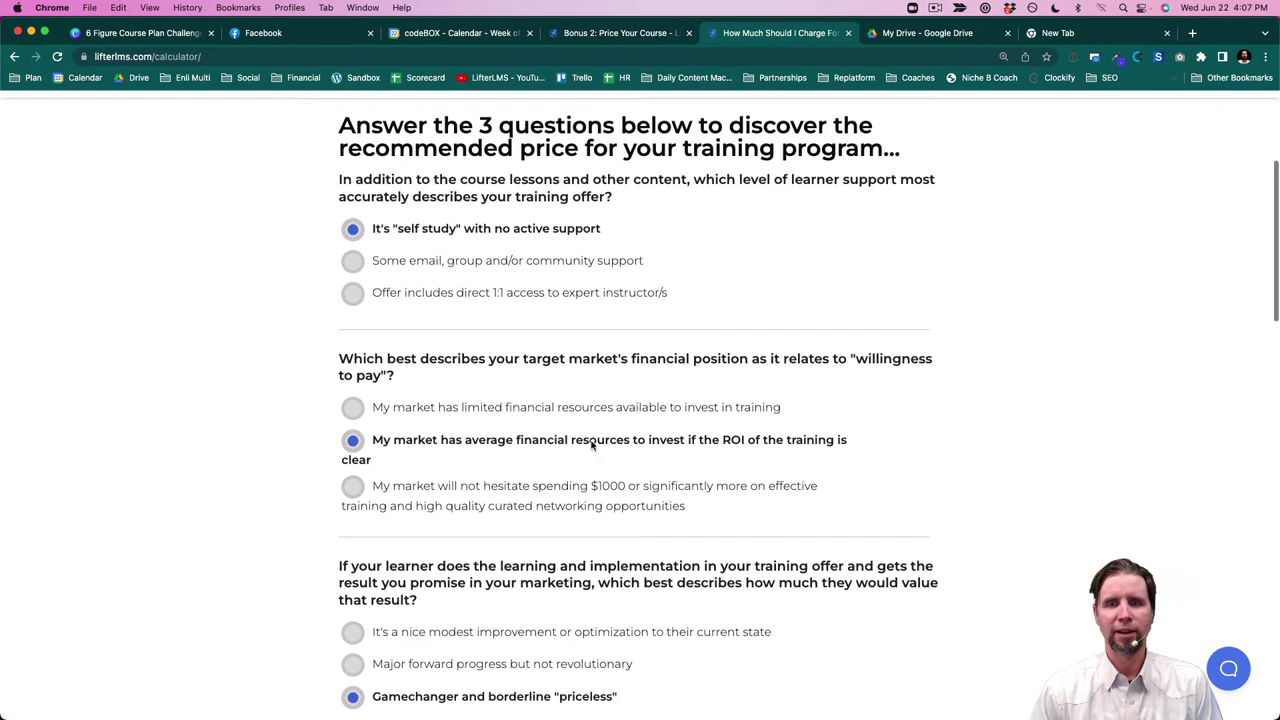
scroll(591, 445, "up", 1)
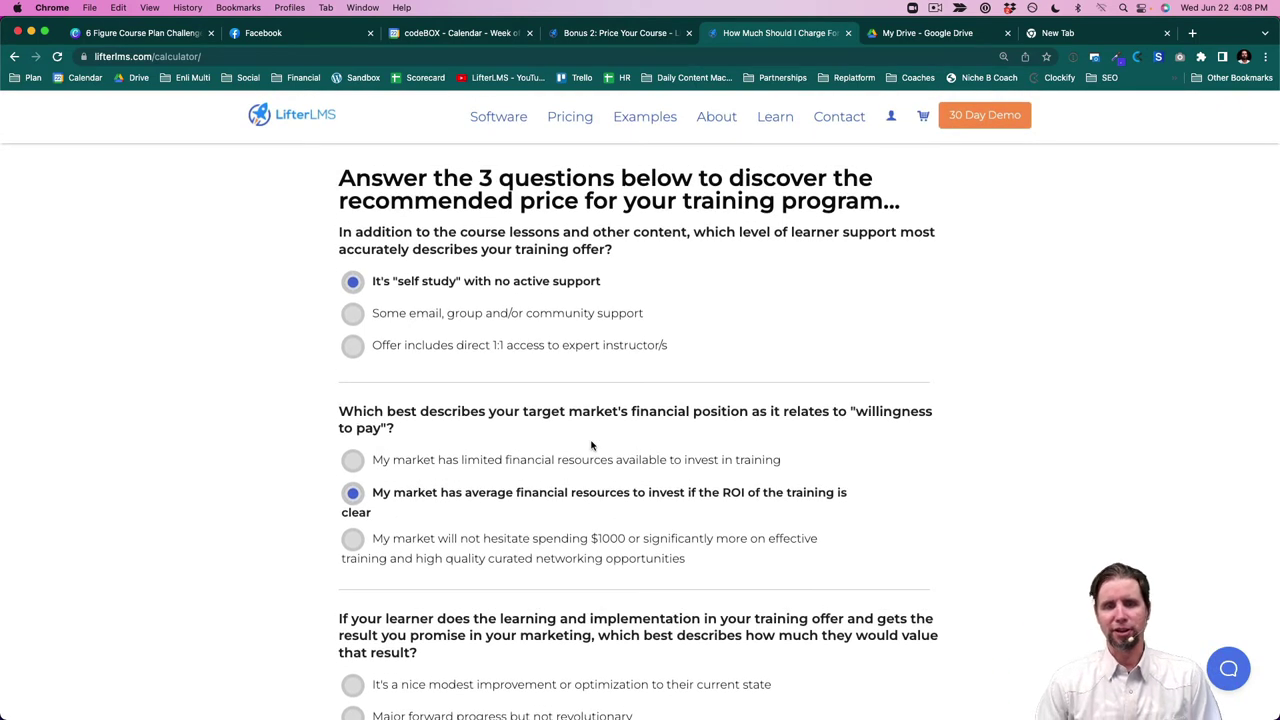
scroll(591, 445, "up", 1)
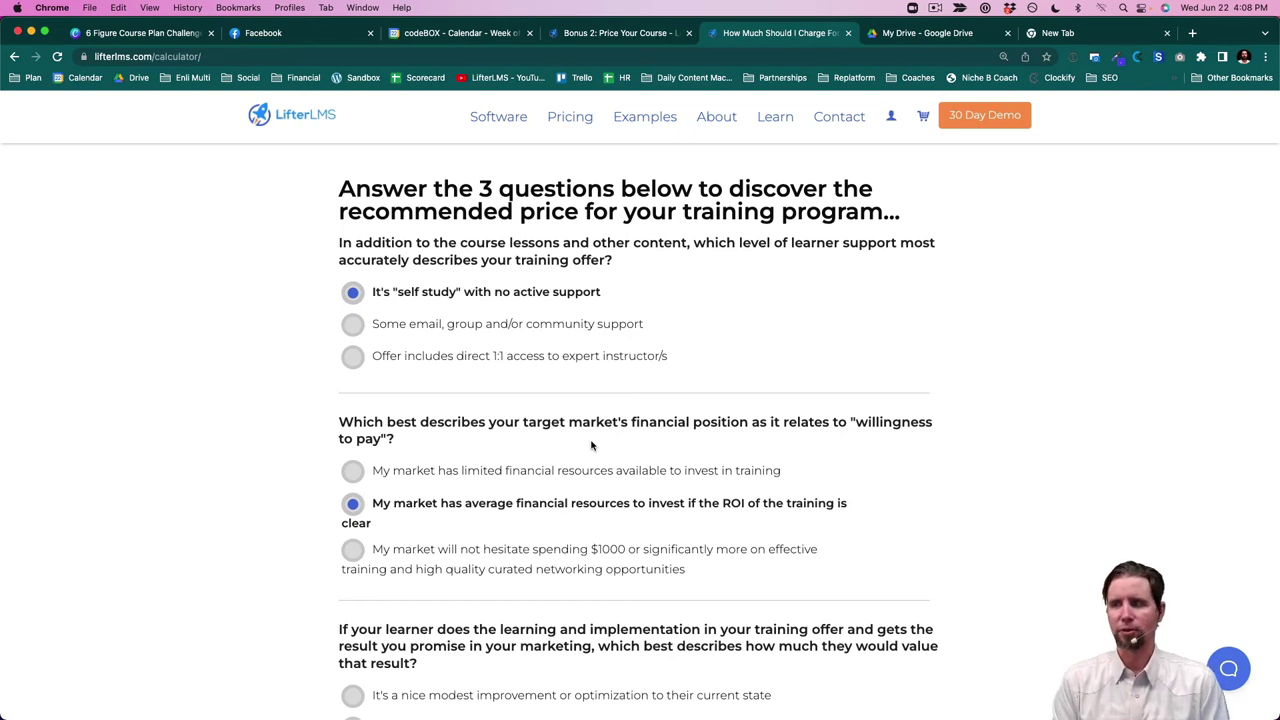
Back on the challenge course page, review the Free Instant Access box and choose Edit Course.
key("super+9")
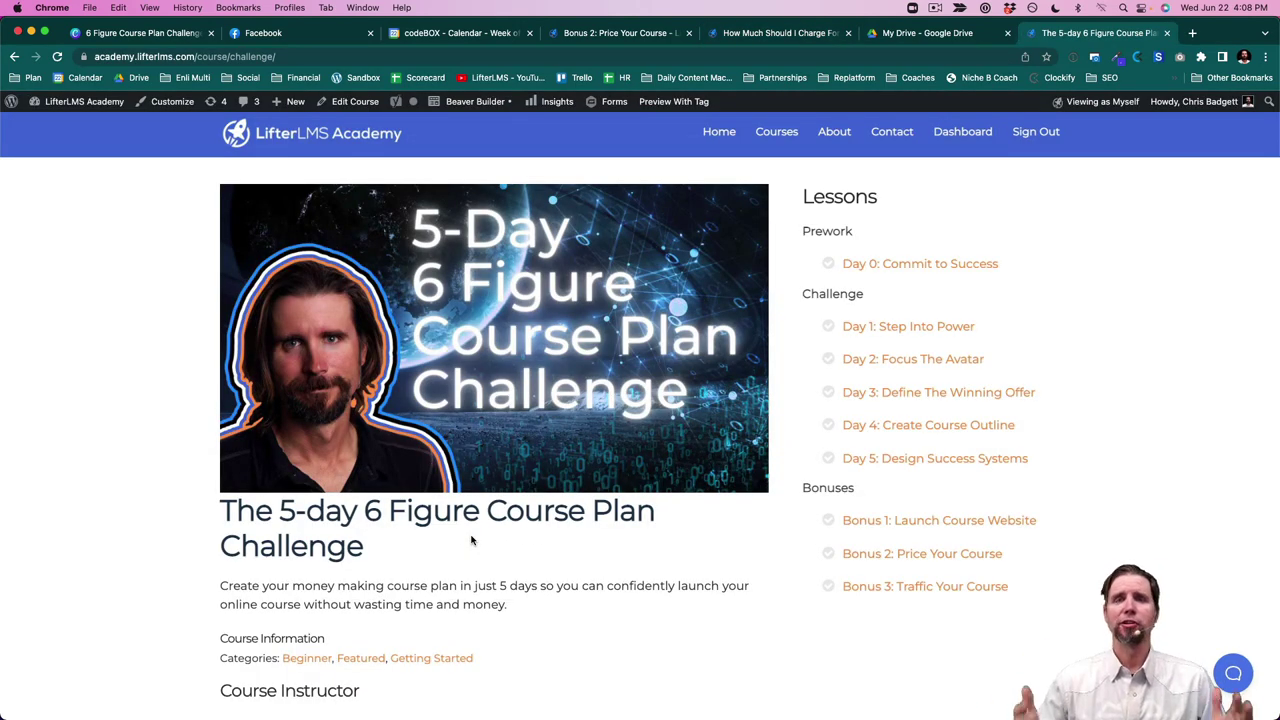
scroll(471, 540, "down", 2)
scroll(471, 540, "up", 2)
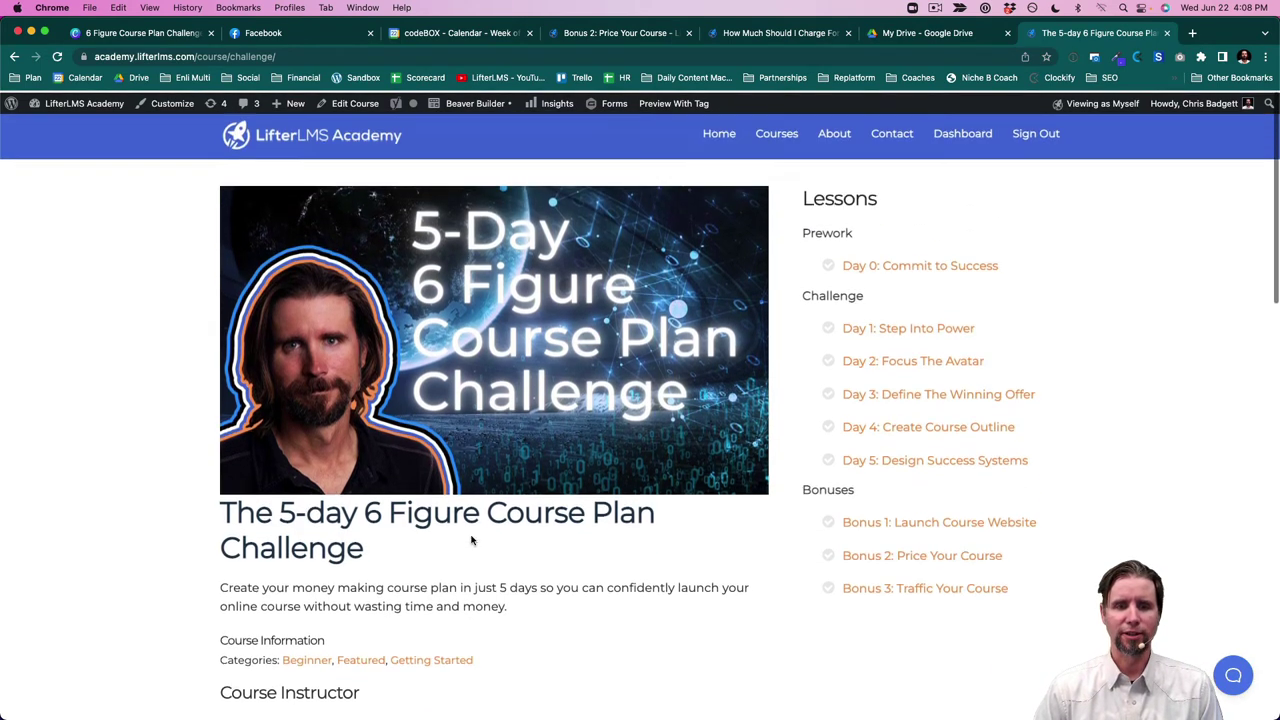
scroll(471, 540, "down", 7)
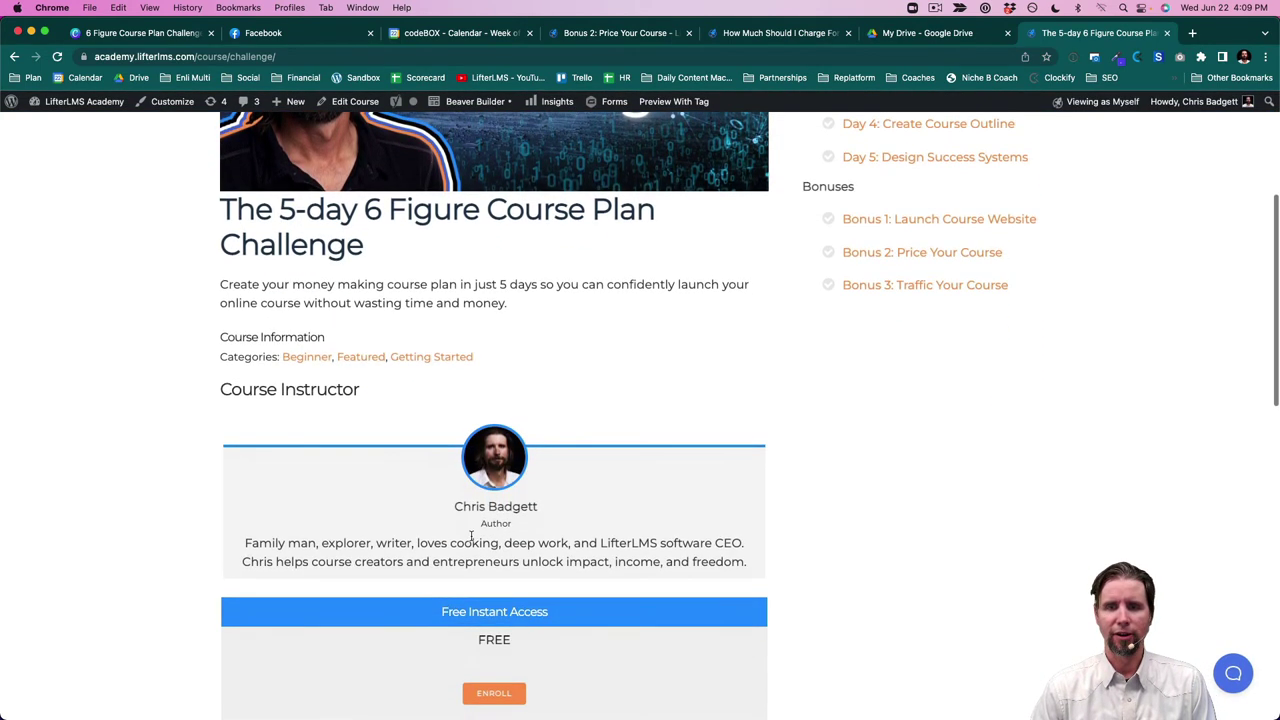
scroll(471, 535, "up", 7)
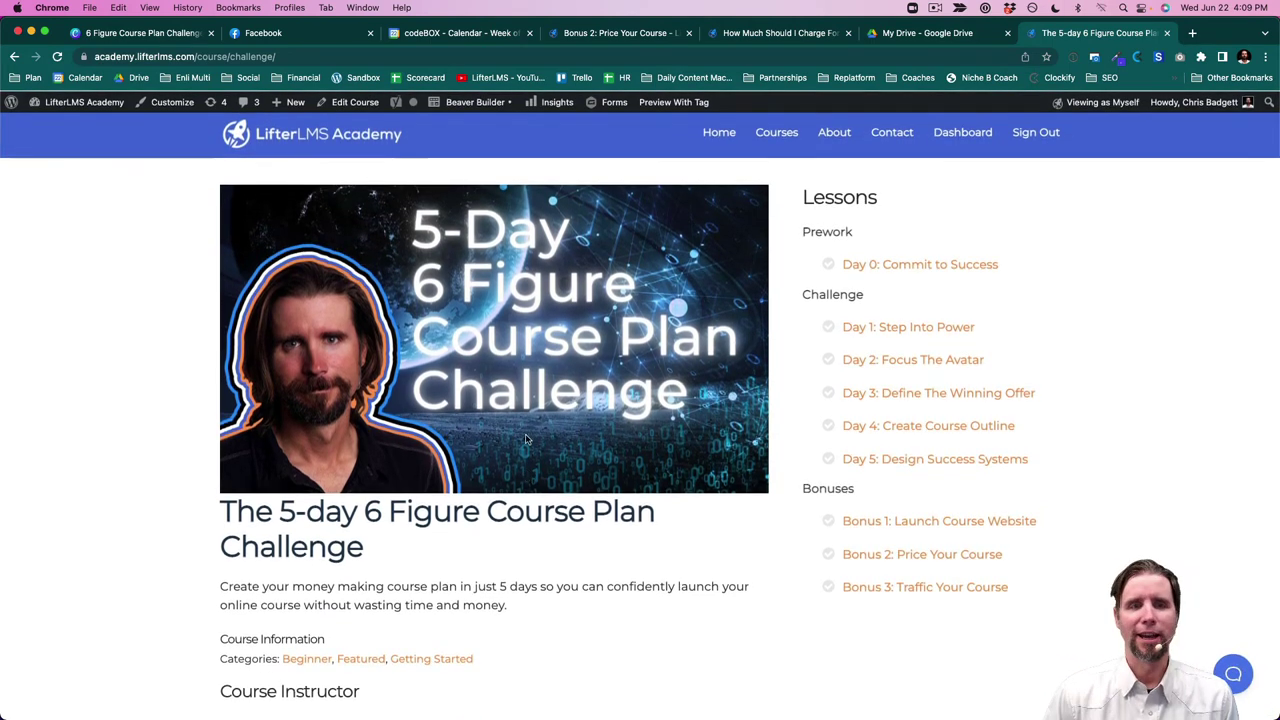
left_click(355, 102)
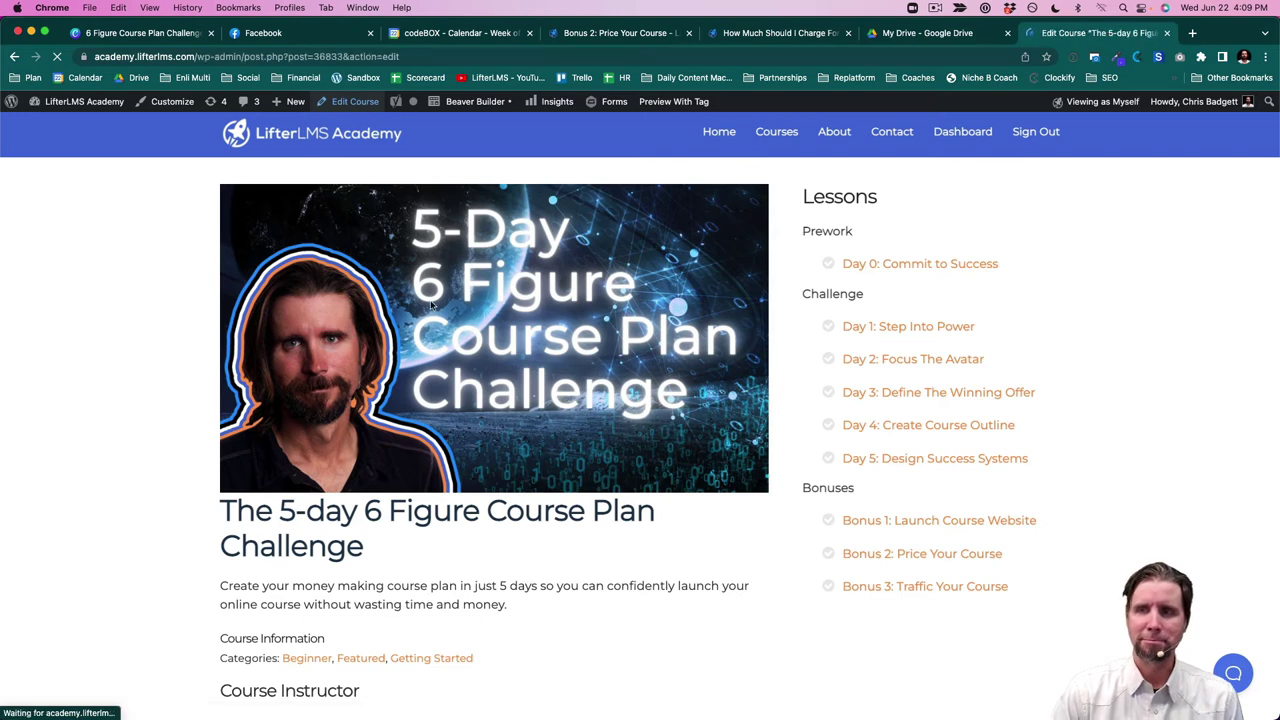
Make the Free Instant Access plan paid at price 1000 with one-time payment.
scroll(431, 305, "down", 5)
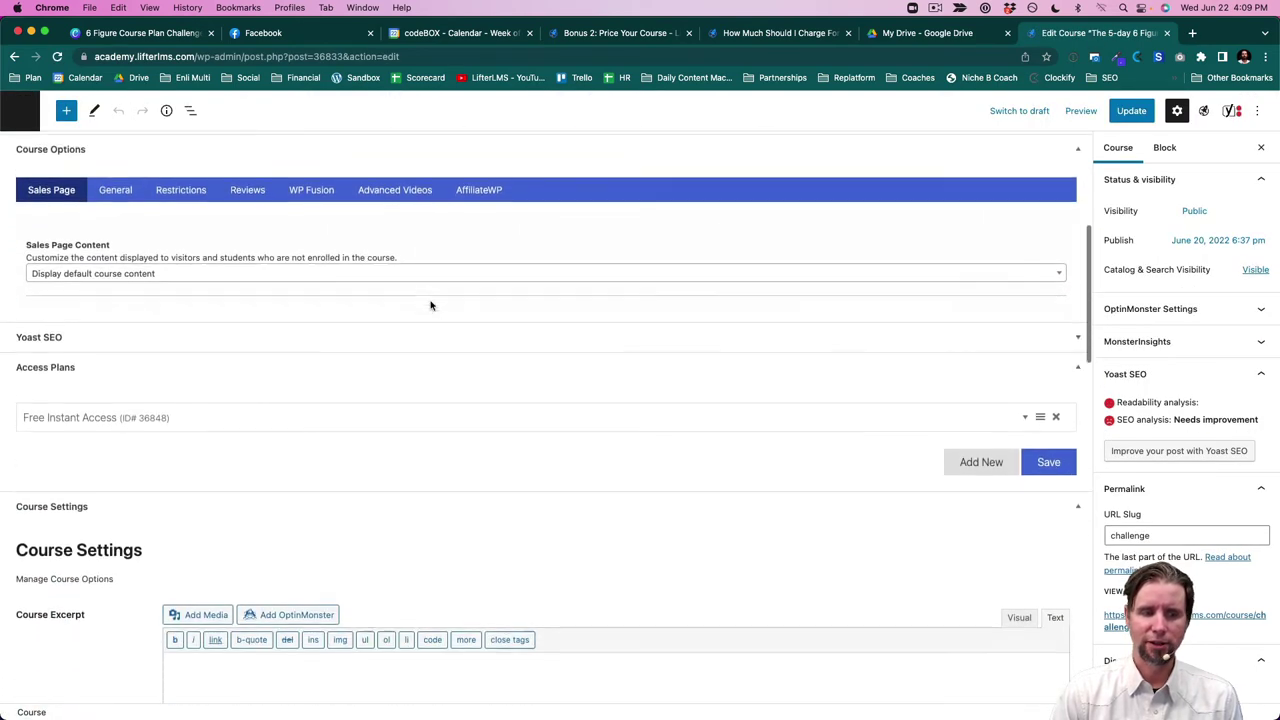
scroll(431, 305, "down", 1)
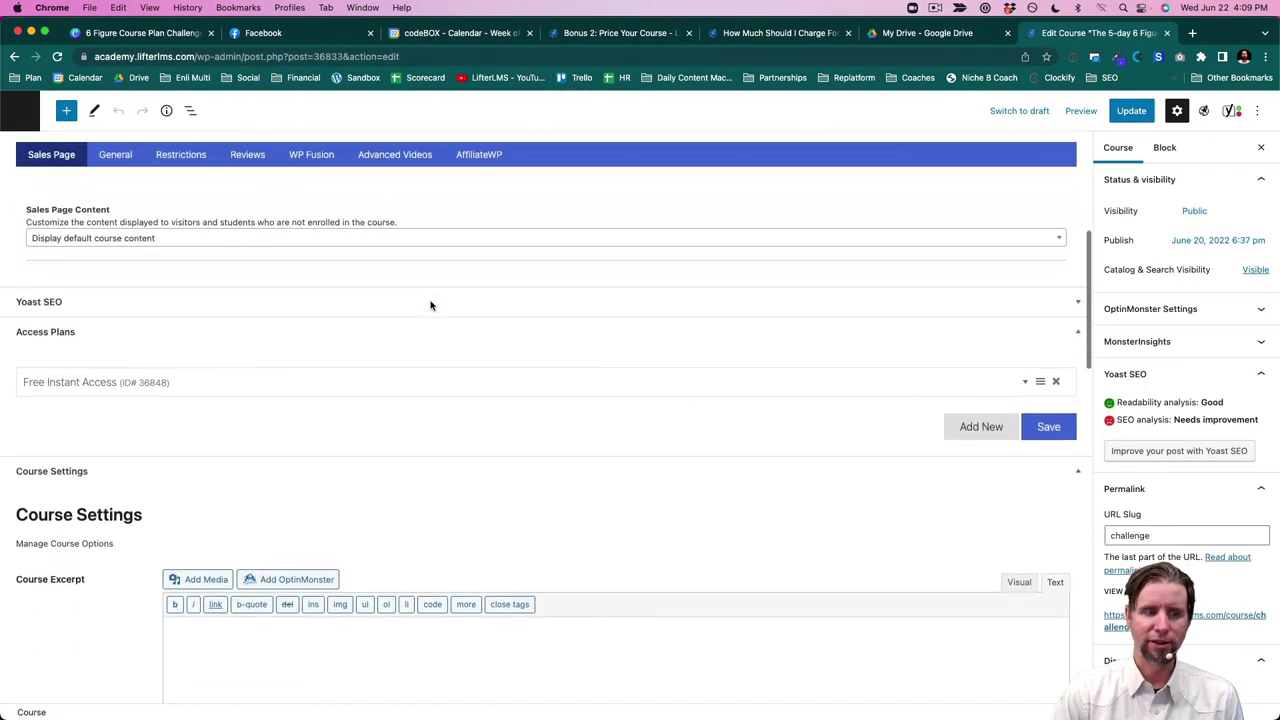
left_click(1025, 385)
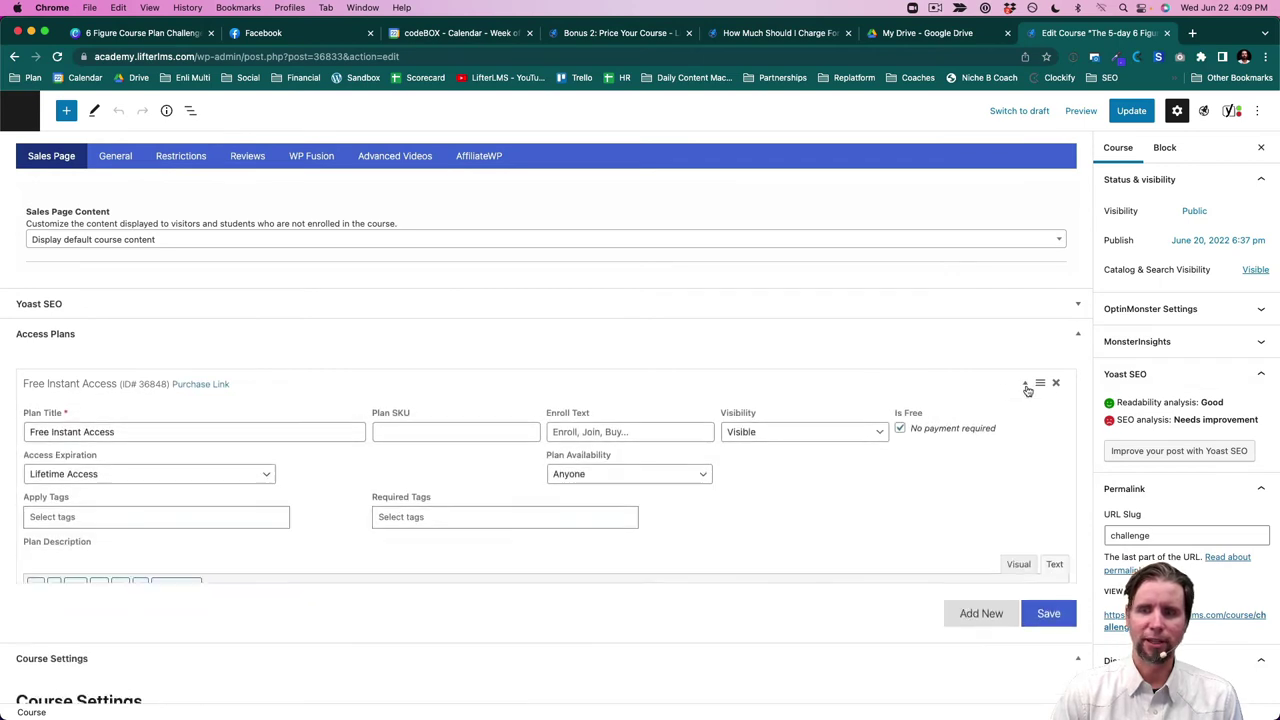
left_click(900, 431)
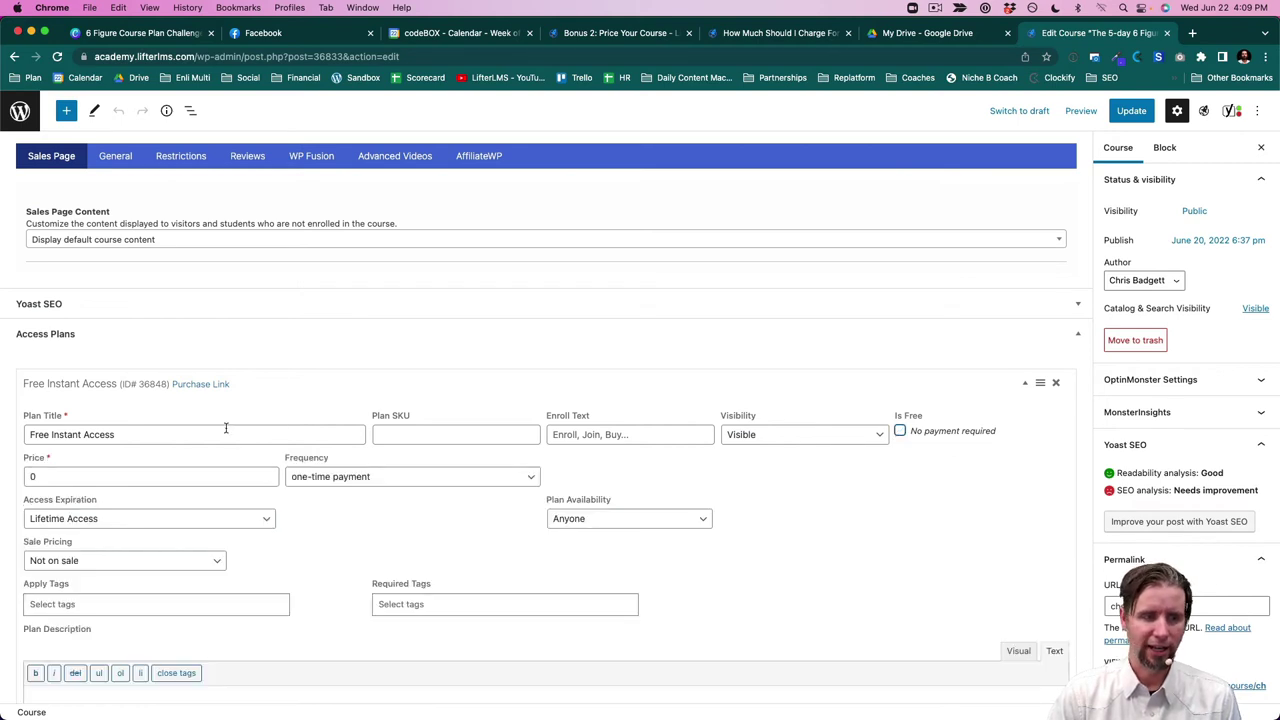
left_click(47, 478)
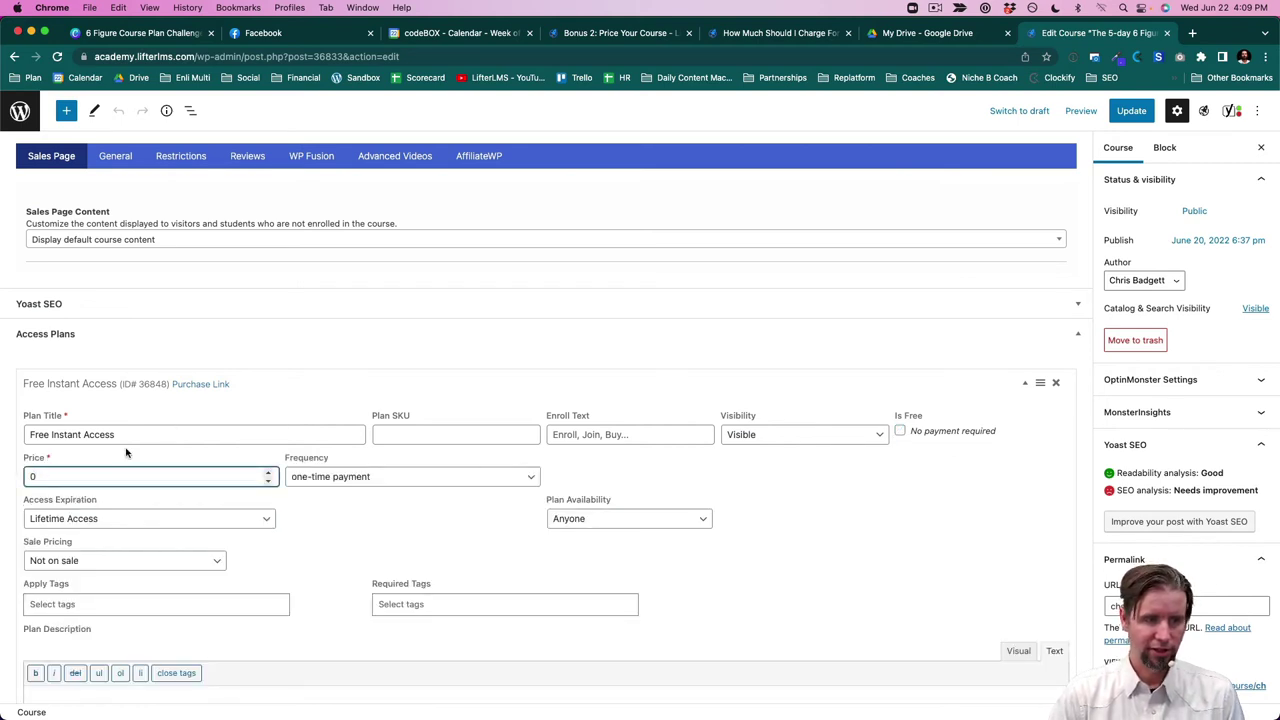
key("BackSpace")
type("1000")
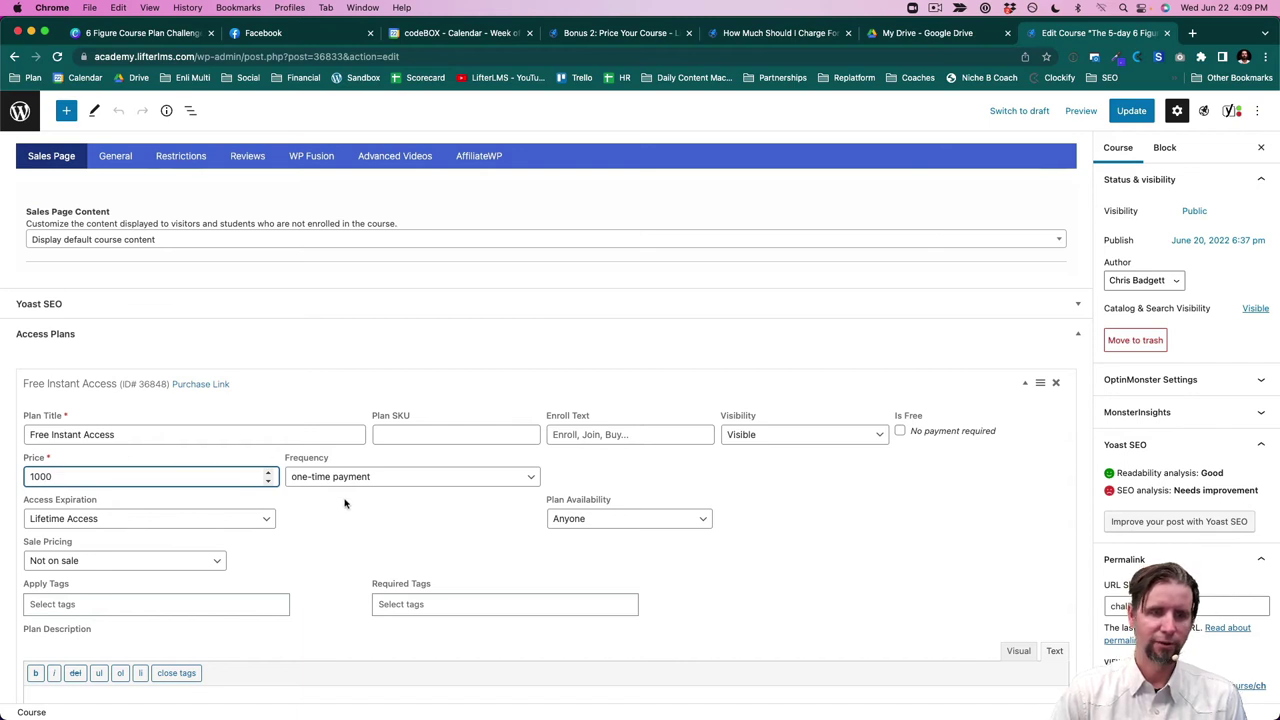
left_click(329, 480)
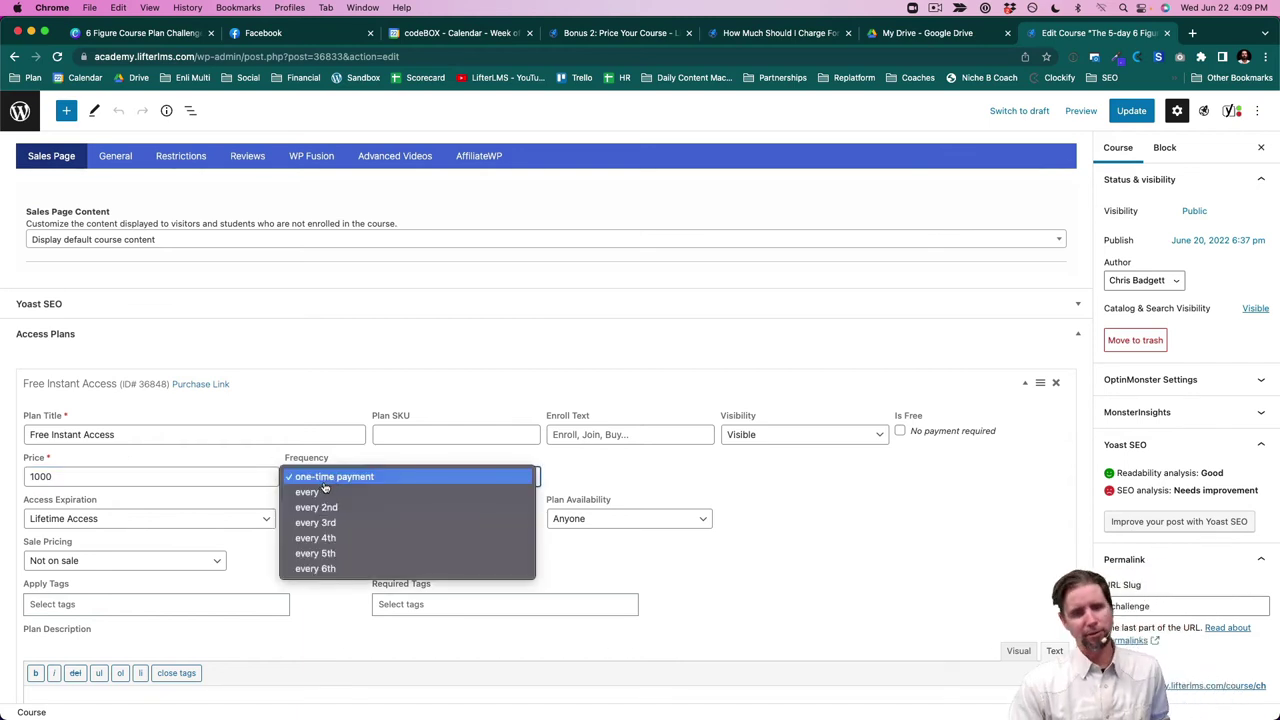
left_click(568, 475)
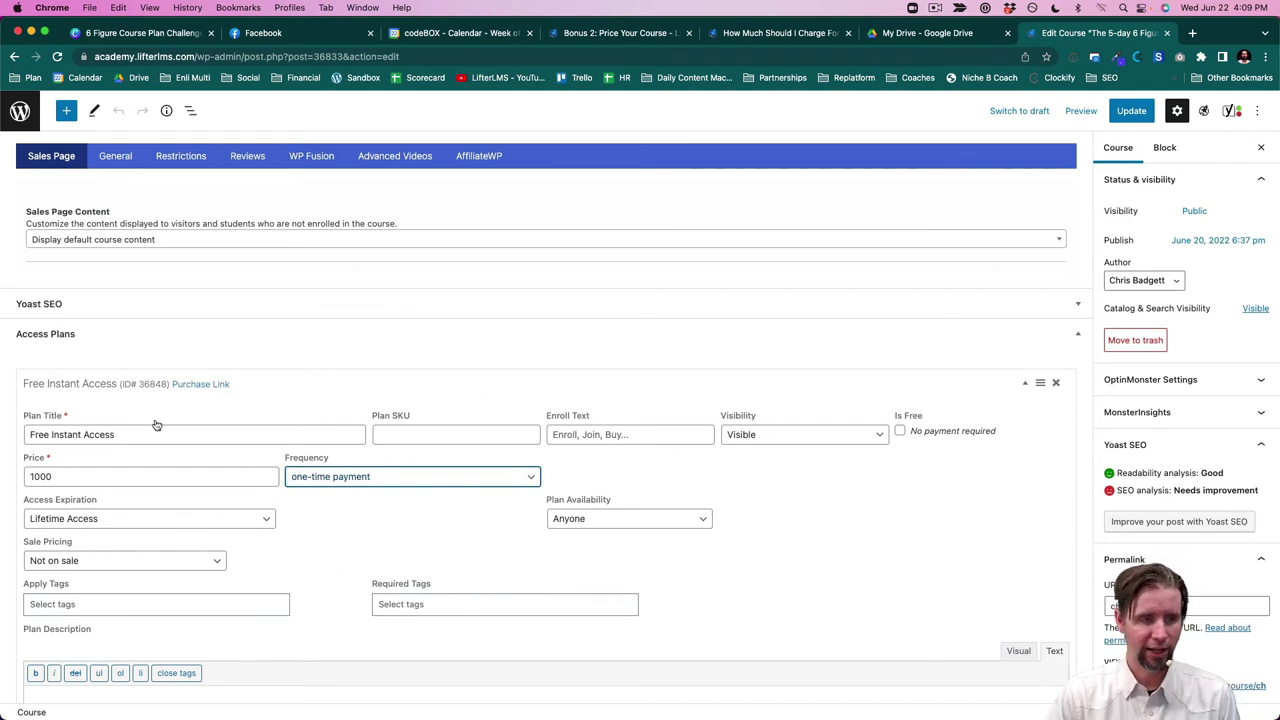
Rename the plan to 'Get Instant Access' and save both the course and access plan.
left_click_drag(146, 430, 24, 434)
left_click(57, 433)
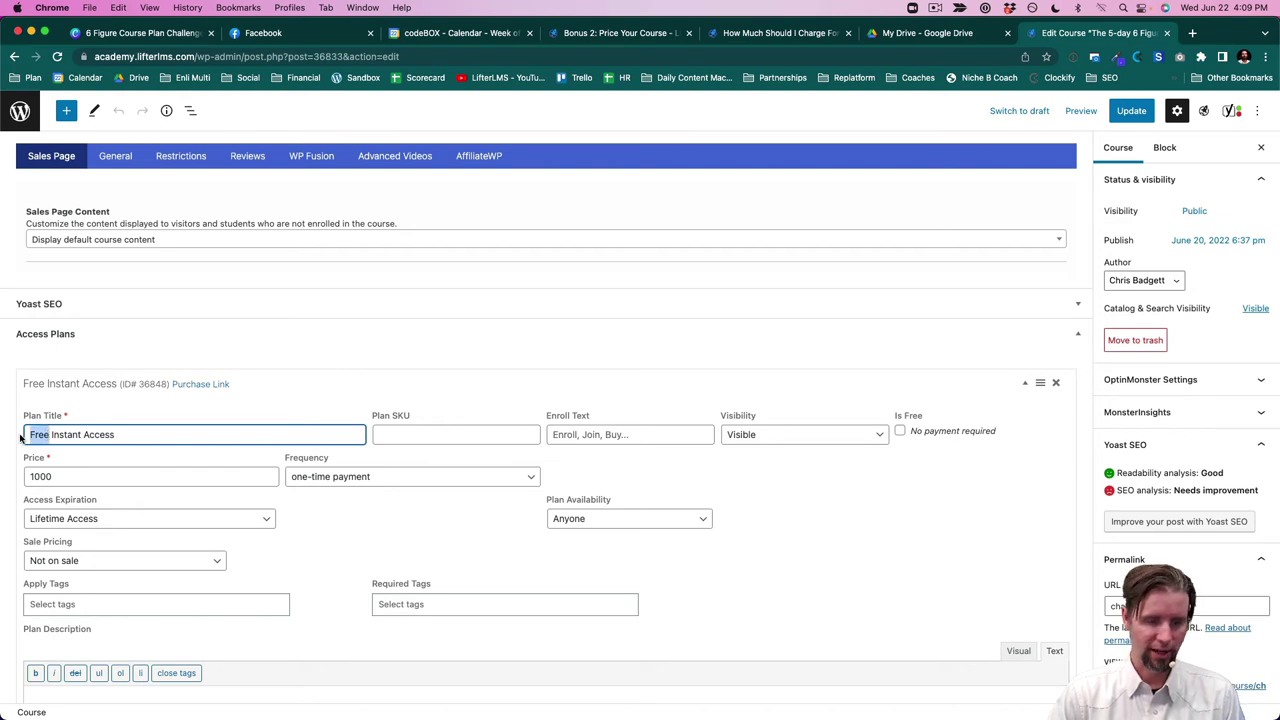
type("Get")
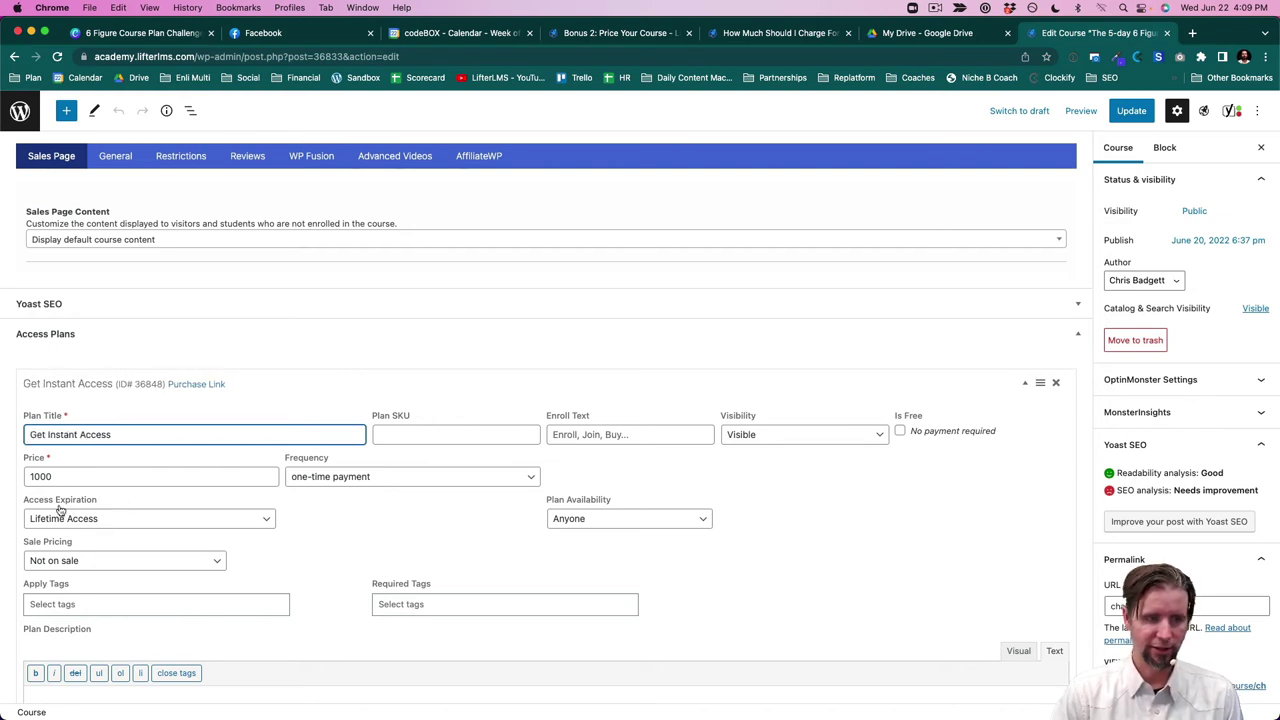
left_click(1125, 112)
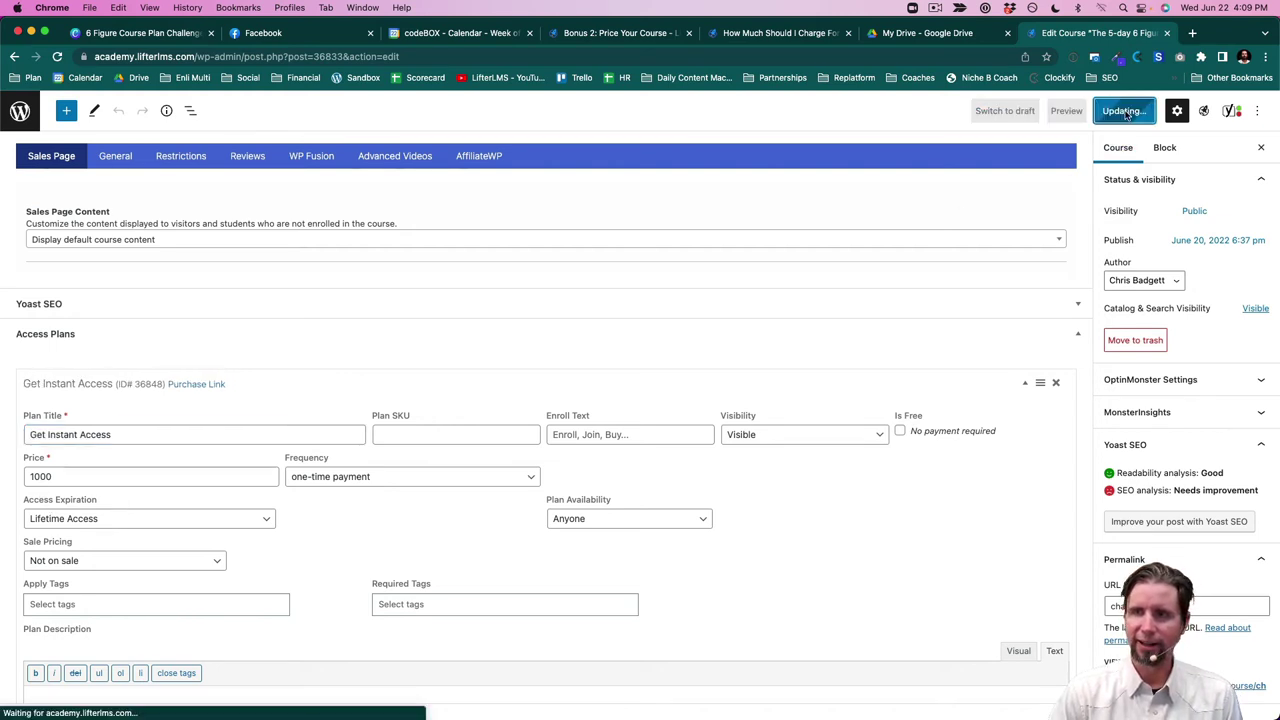
scroll(882, 458, "down", 5)
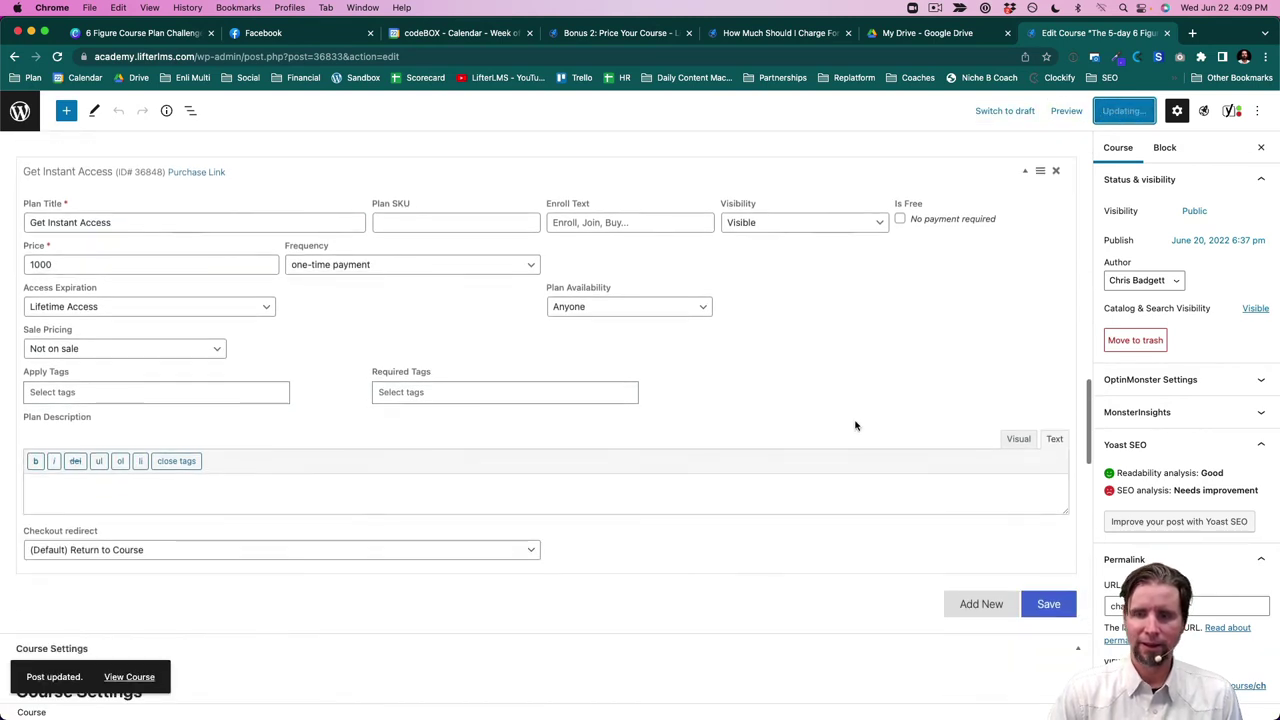
left_click(1050, 604)
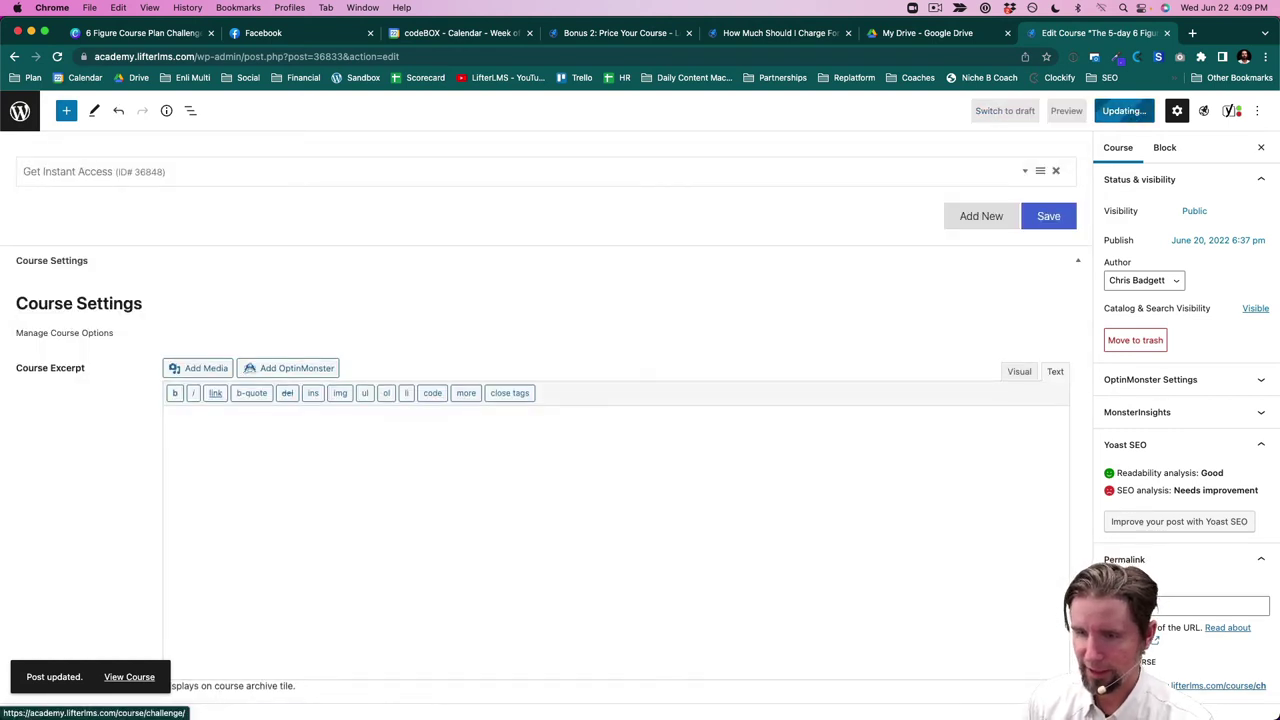
Load the updated course page in a new incognito window as a logged-out visitor.
left_click(129, 677)
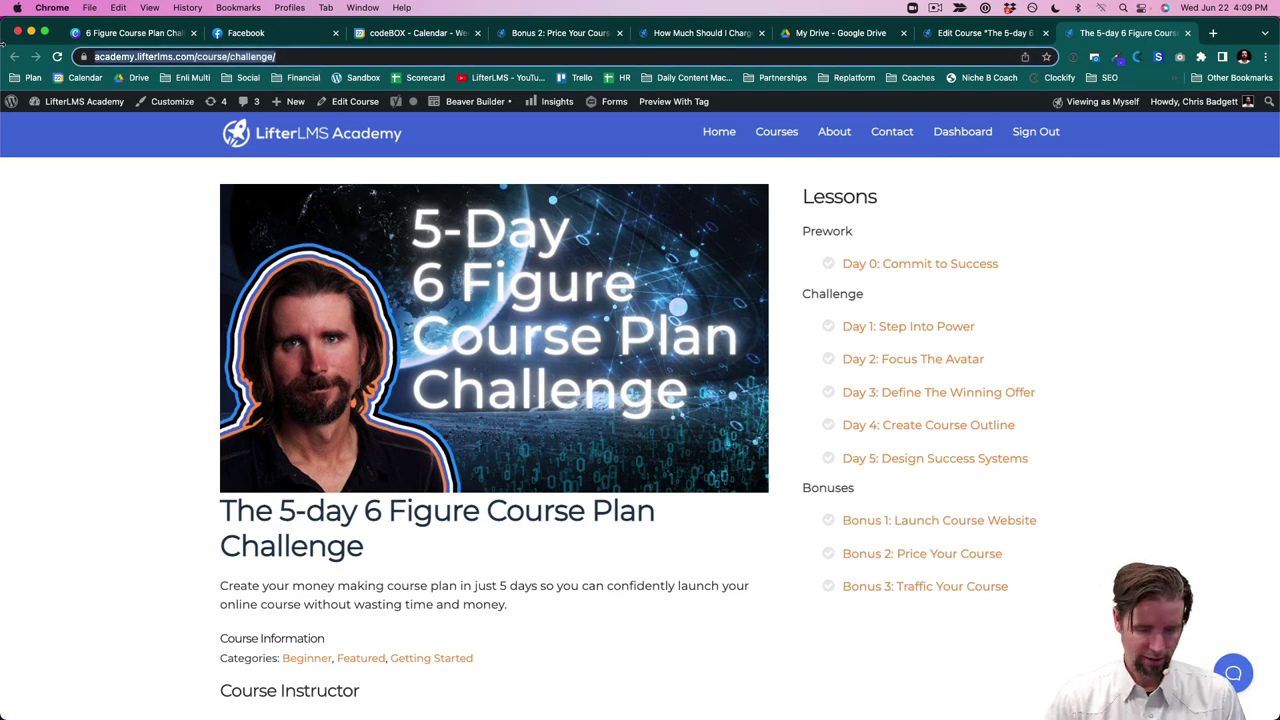
left_click(147, 7)
mouse_move(118, 7)
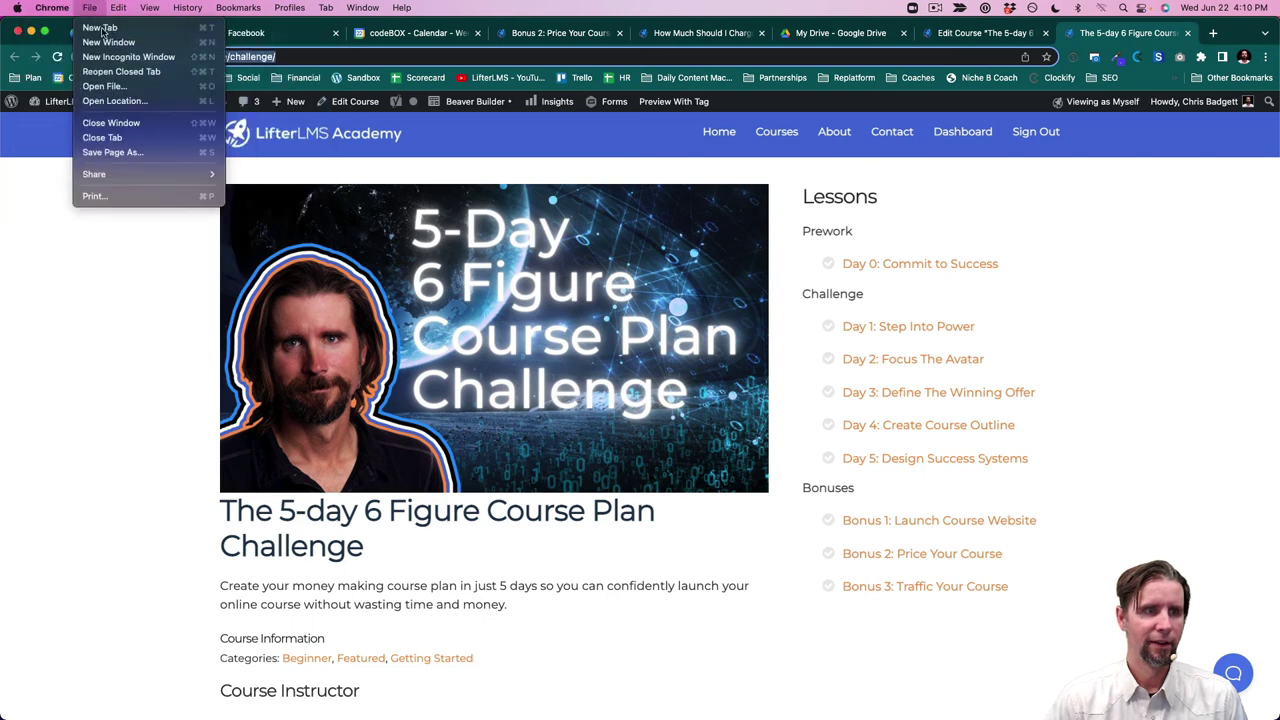
left_click(111, 57)
type("https://academy.lifterlms.com/course/challenge/")
key("Return")
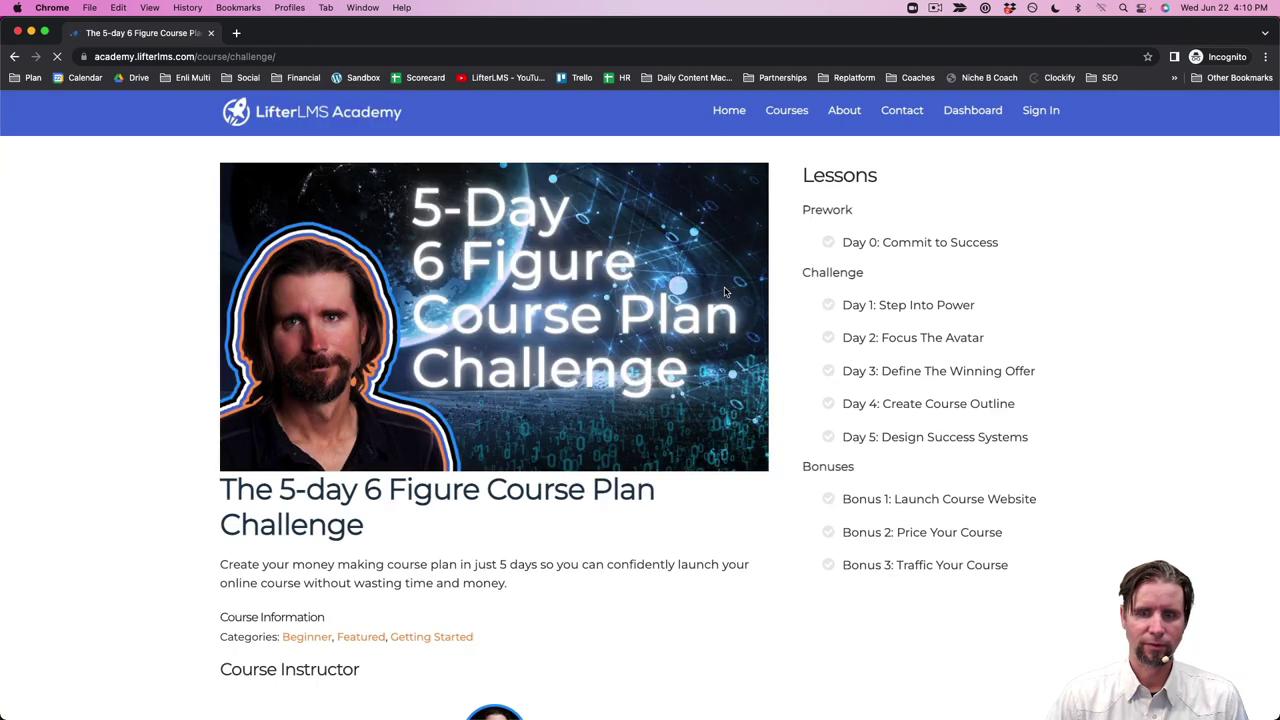
Enroll in the $1,000 plan, check the checkout payment options, then open the Courses catalog.
scroll(723, 289, "down", 1)
scroll(723, 289, "down", 5)
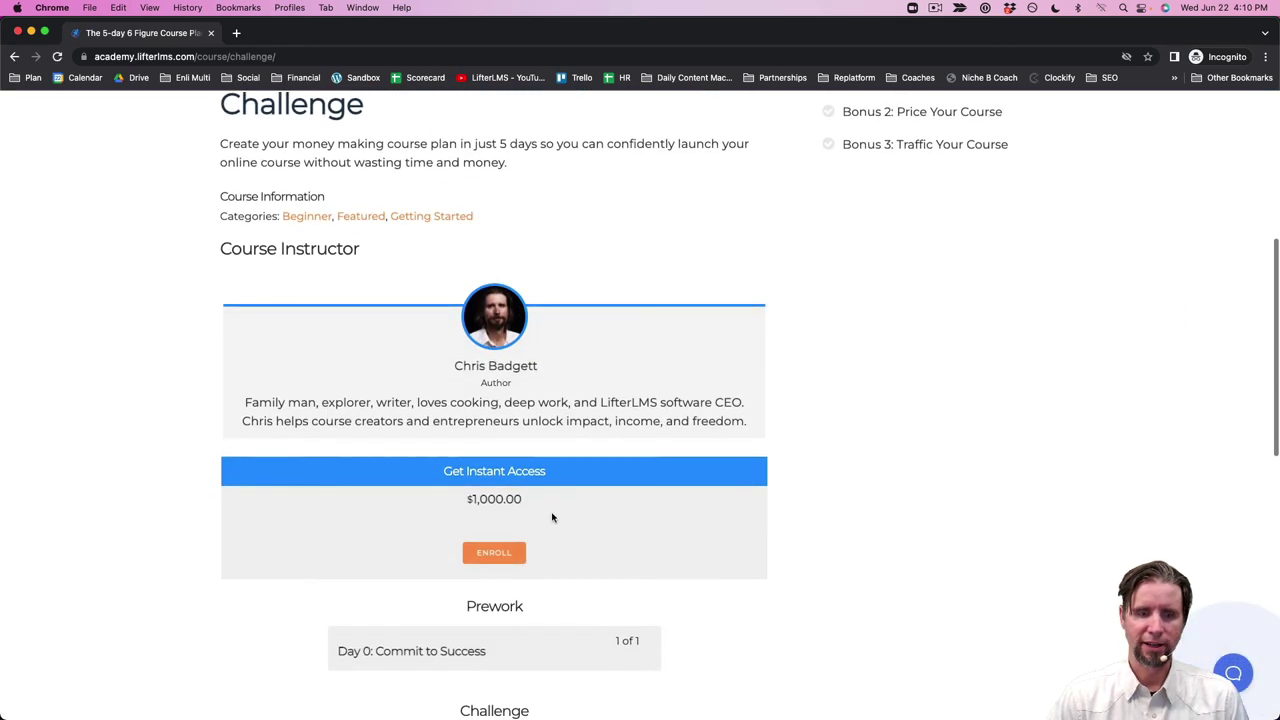
left_click(509, 553)
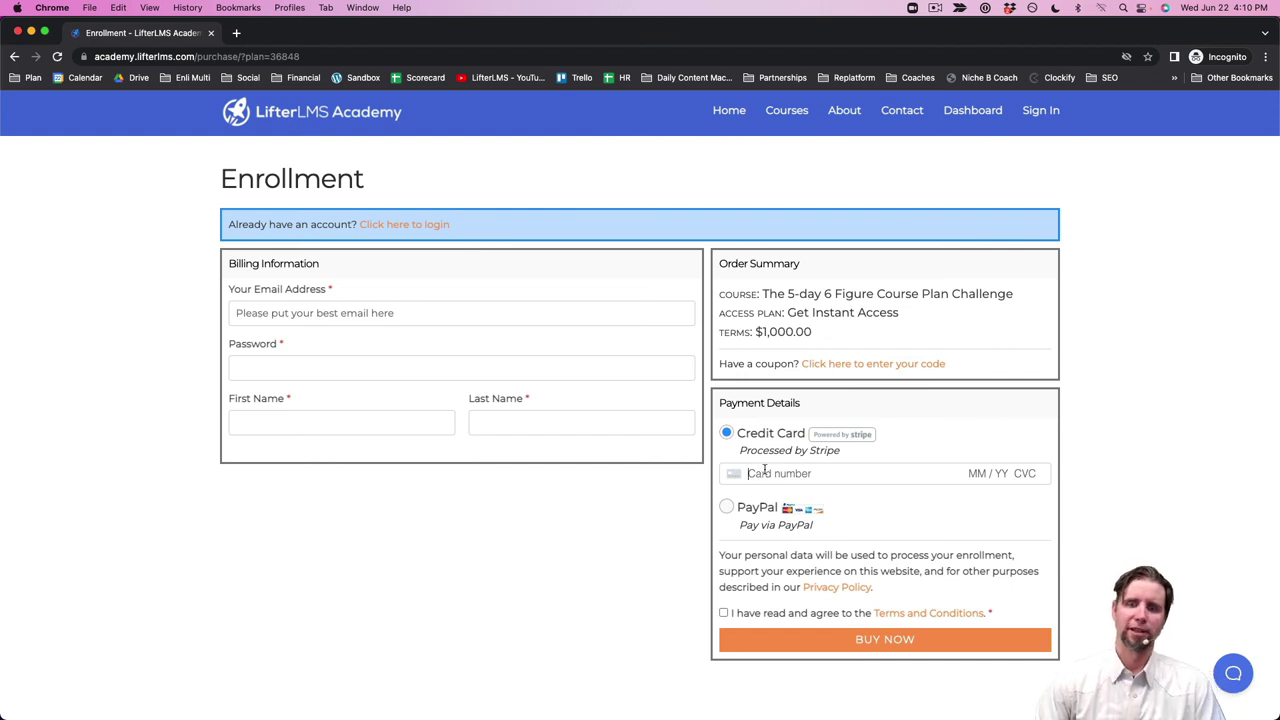
left_click(727, 507)
left_click(727, 434)
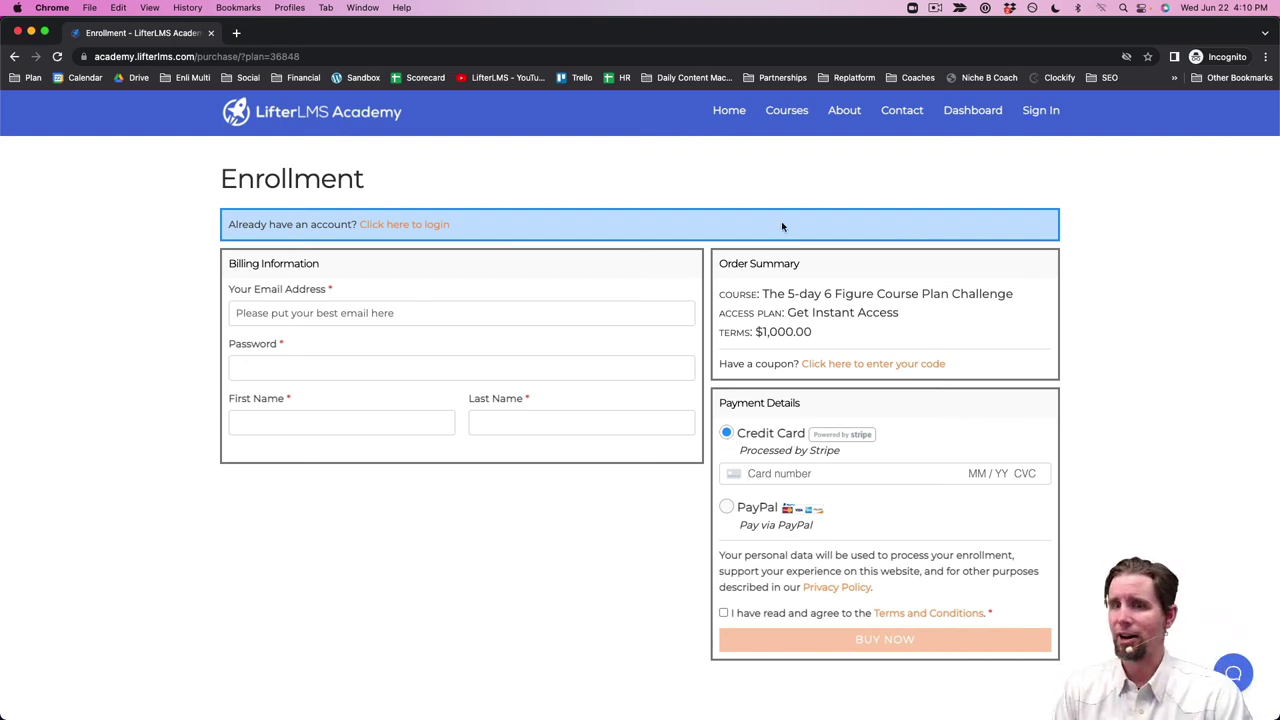
left_click(787, 112)
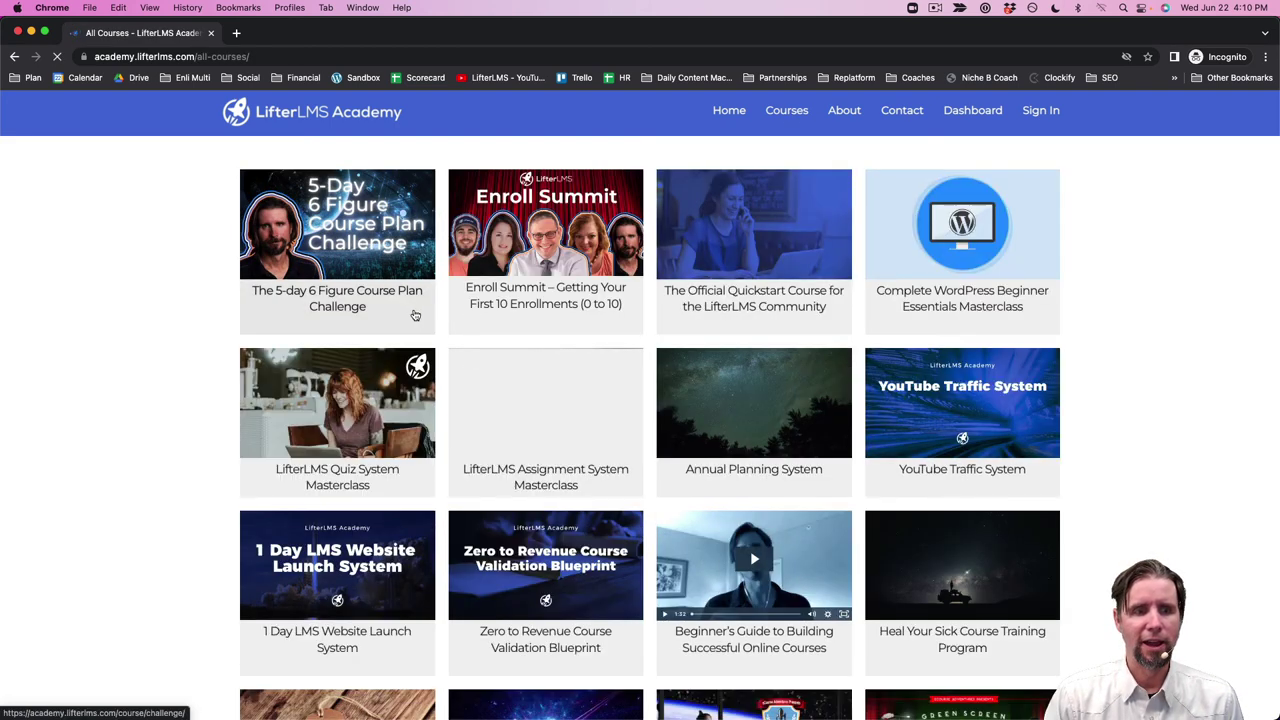
Open the 5-day 6 Figure Course Plan Challenge and review its lessons and $1,000 pricing box.
left_click(386, 304)
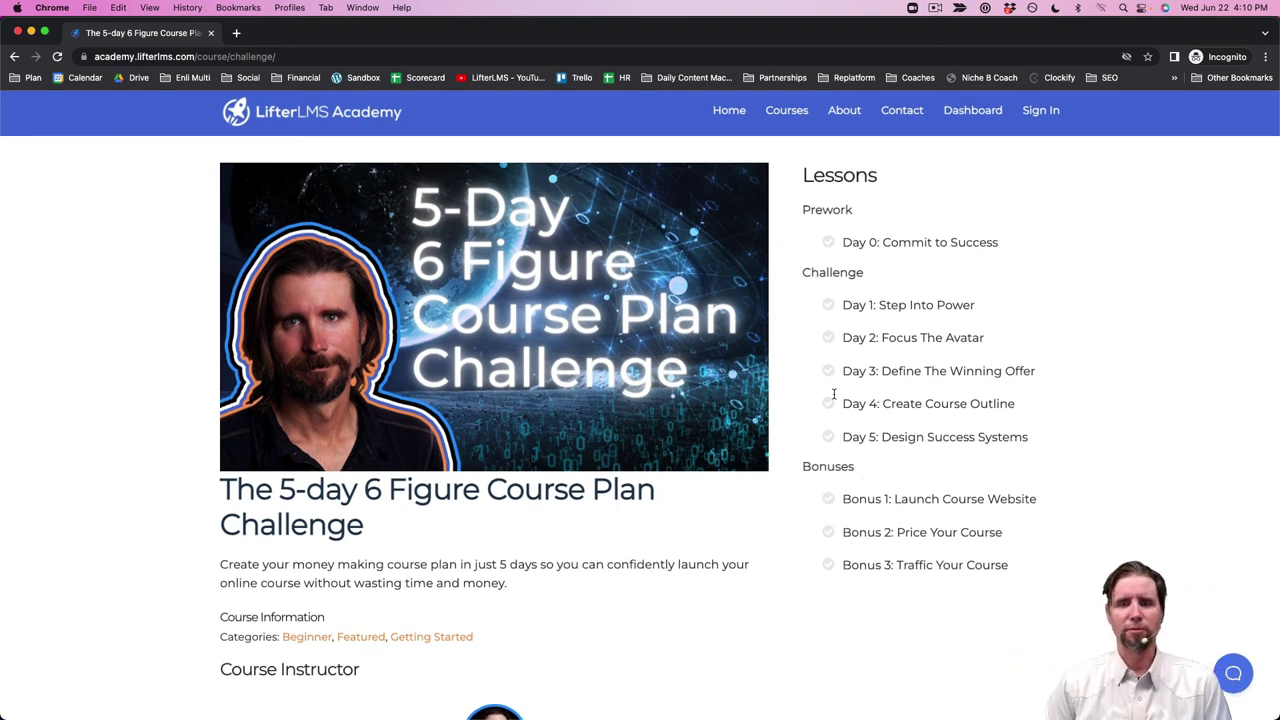
left_click_drag(843, 246, 990, 246)
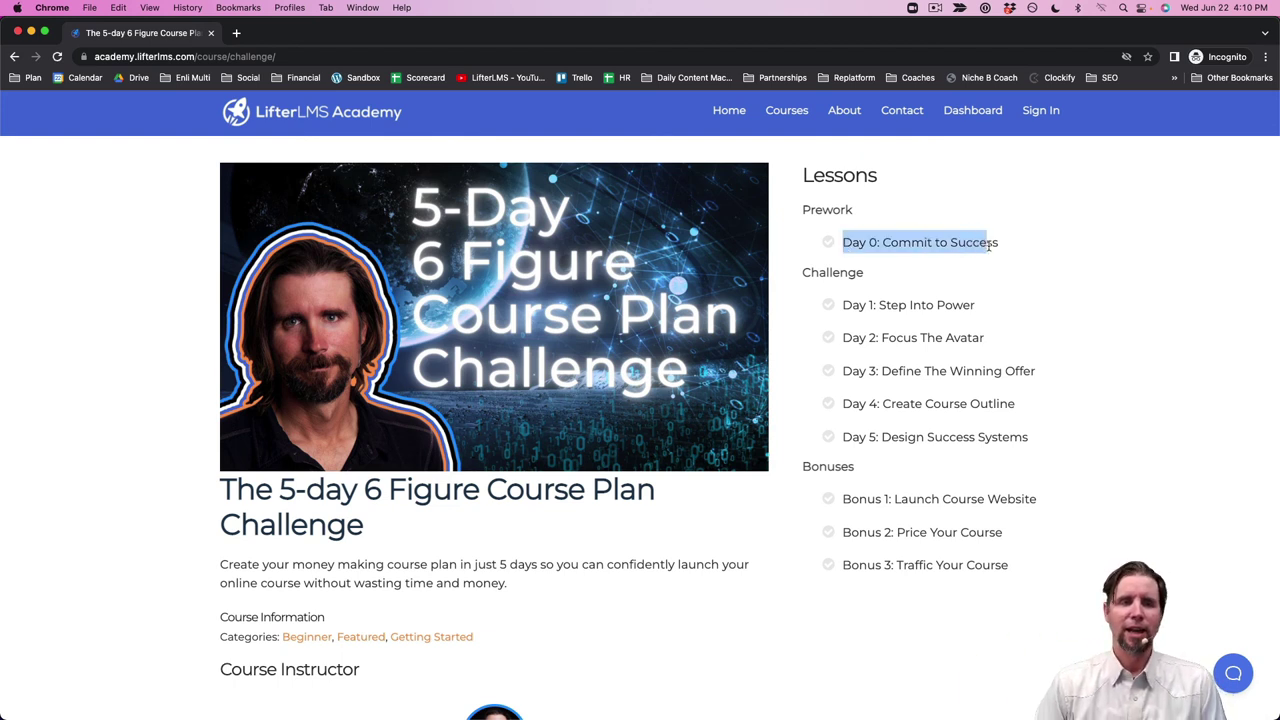
scroll(1089, 298, "down", 3)
scroll(1089, 298, "down", 1)
scroll(1089, 298, "up", 2)
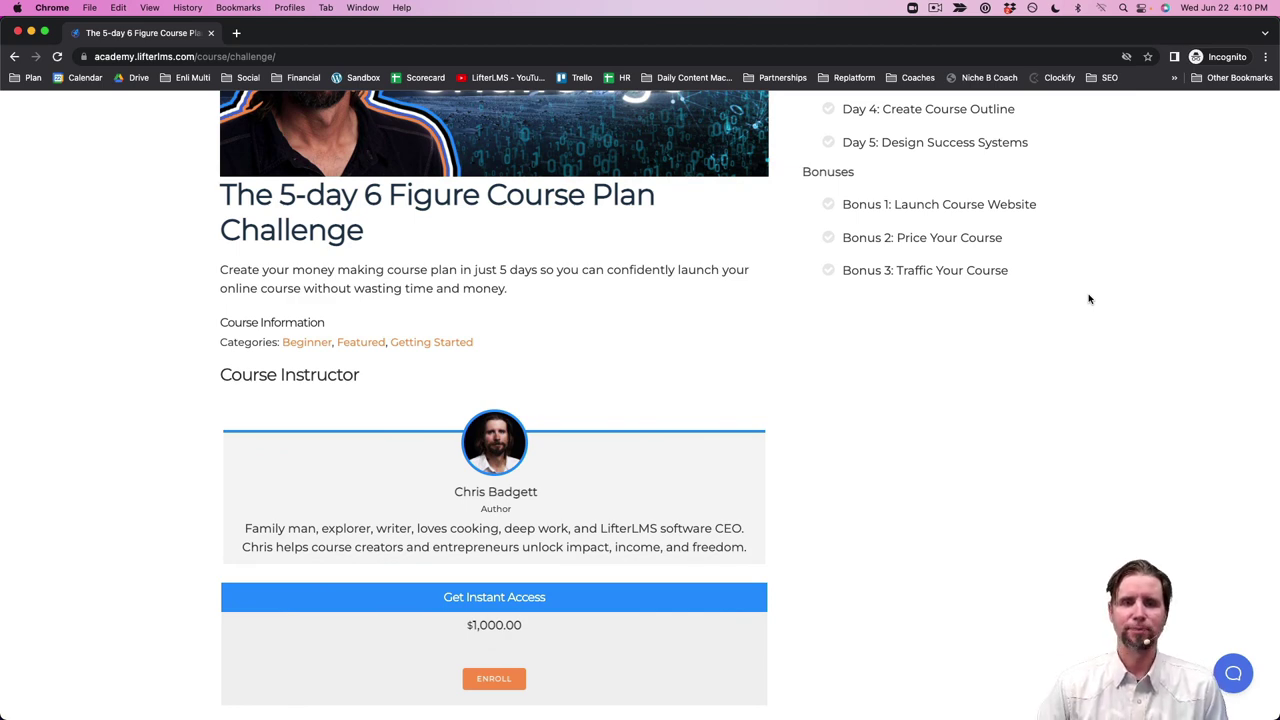
scroll(1089, 298, "up", 3)
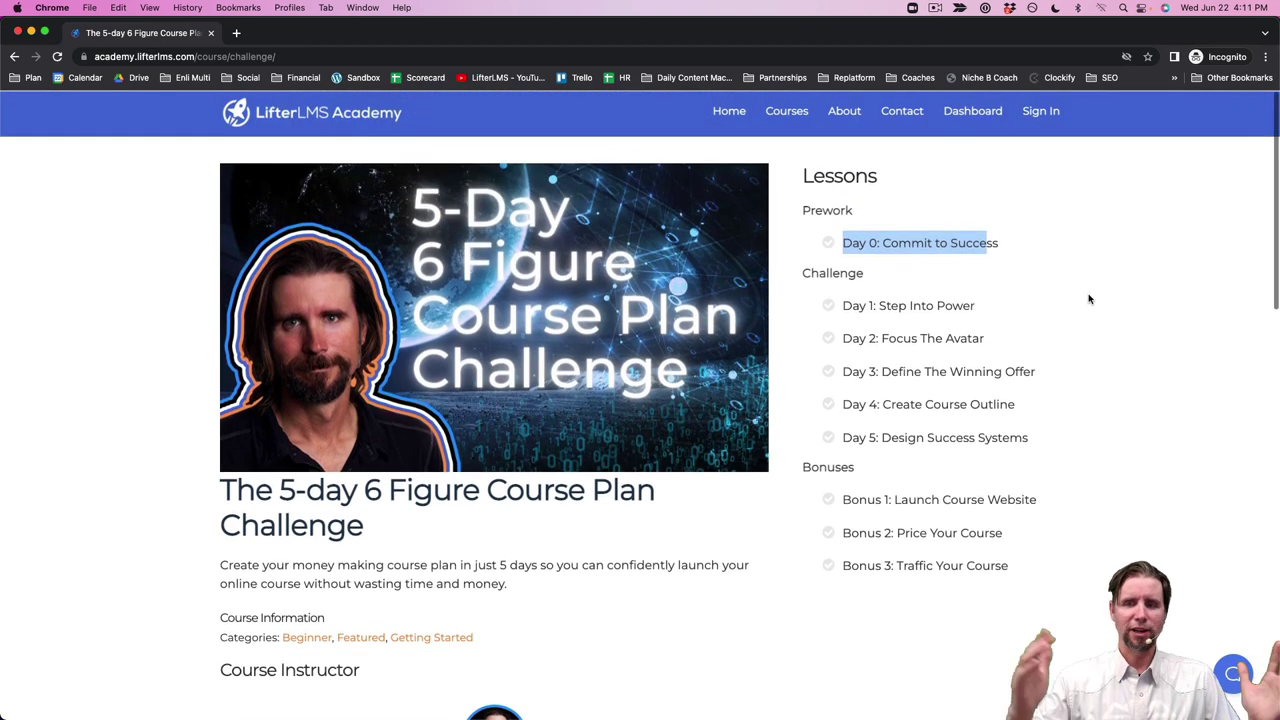